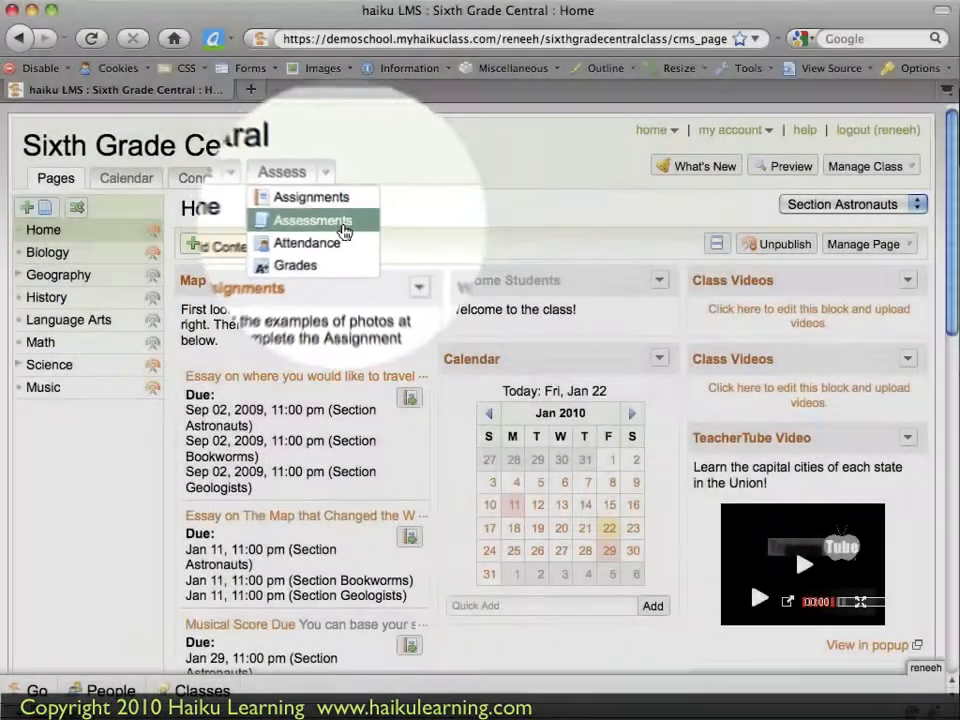
Start a new assessment of type Exam in the Sixth Grade Central class.
click(343, 229)
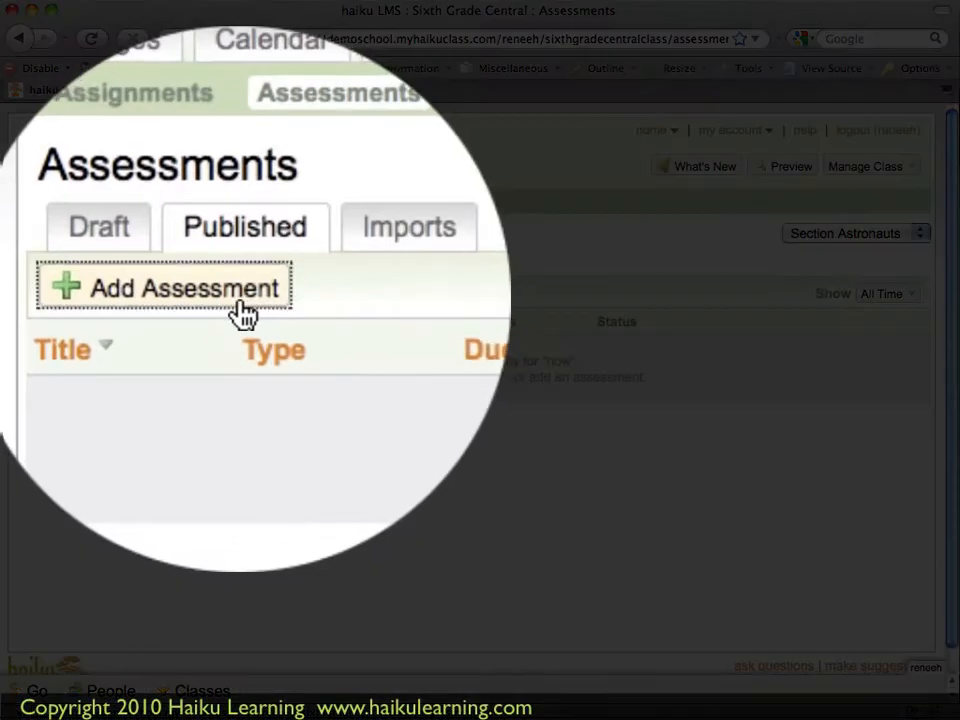
click(121, 298)
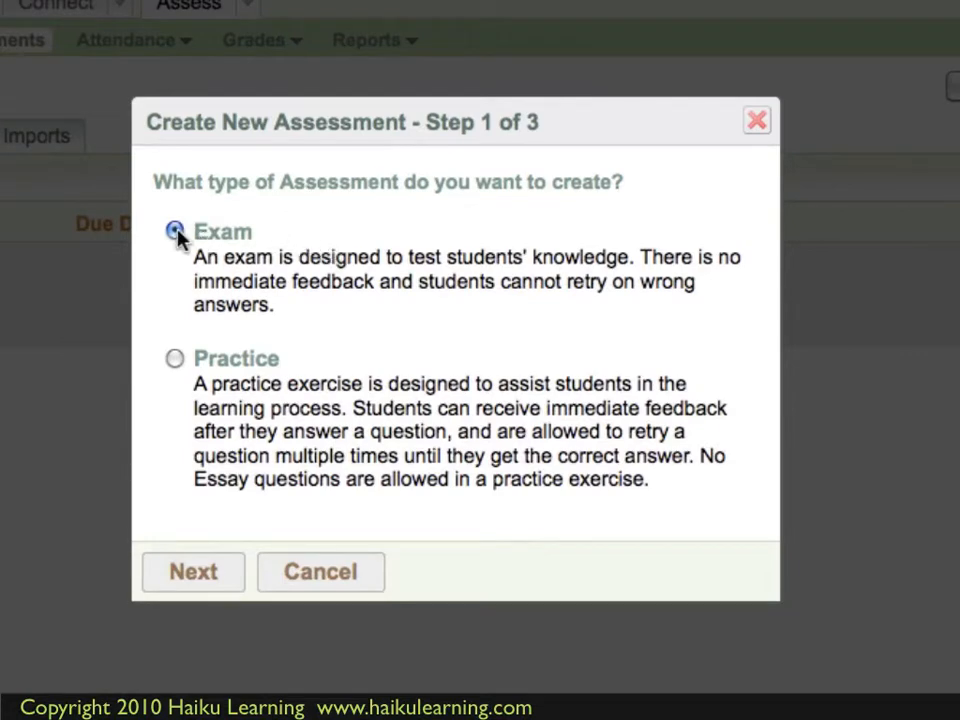
click(237, 585)
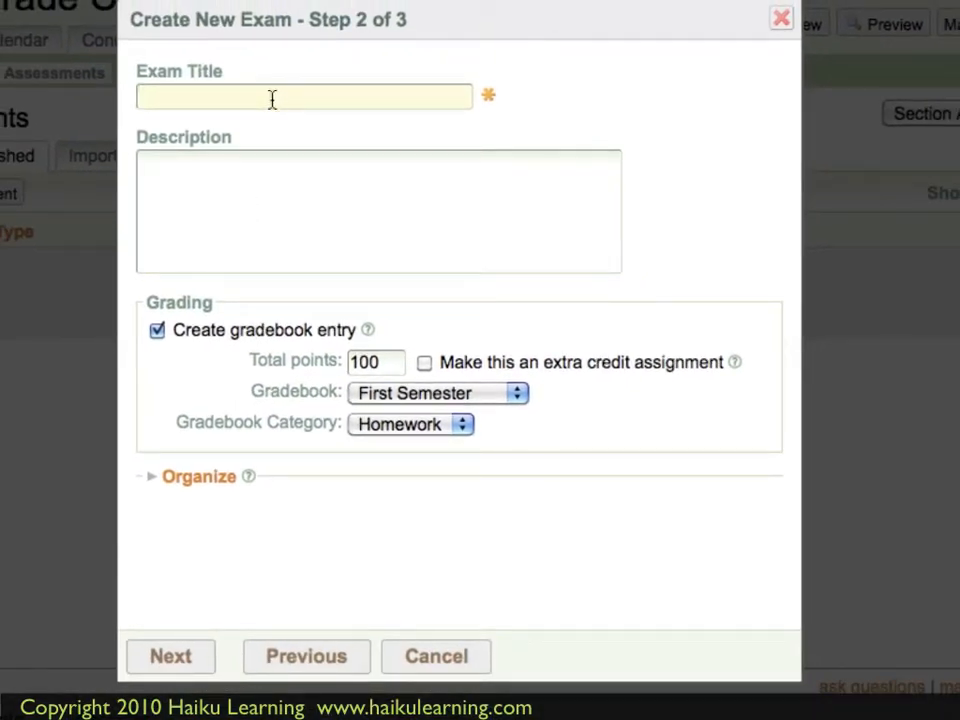
Title the exam "Unit 1 Test", describe it as "Test your knowledge of musical scores.", and create it with the default grading and time settings.
text(Unit 1 Test)
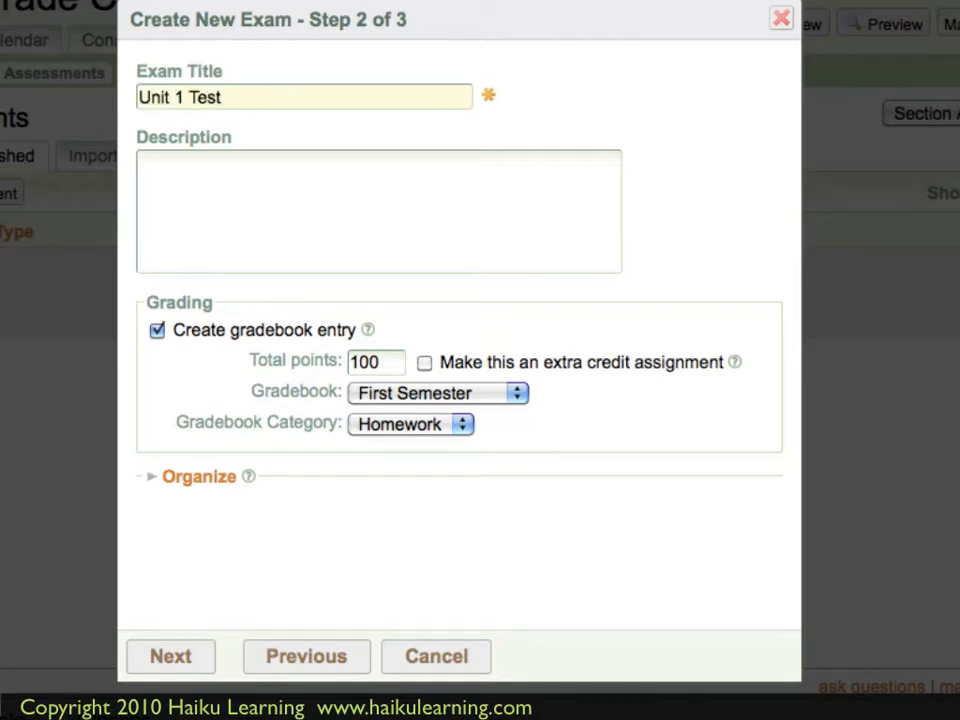
click(278, 179)
text(Test)
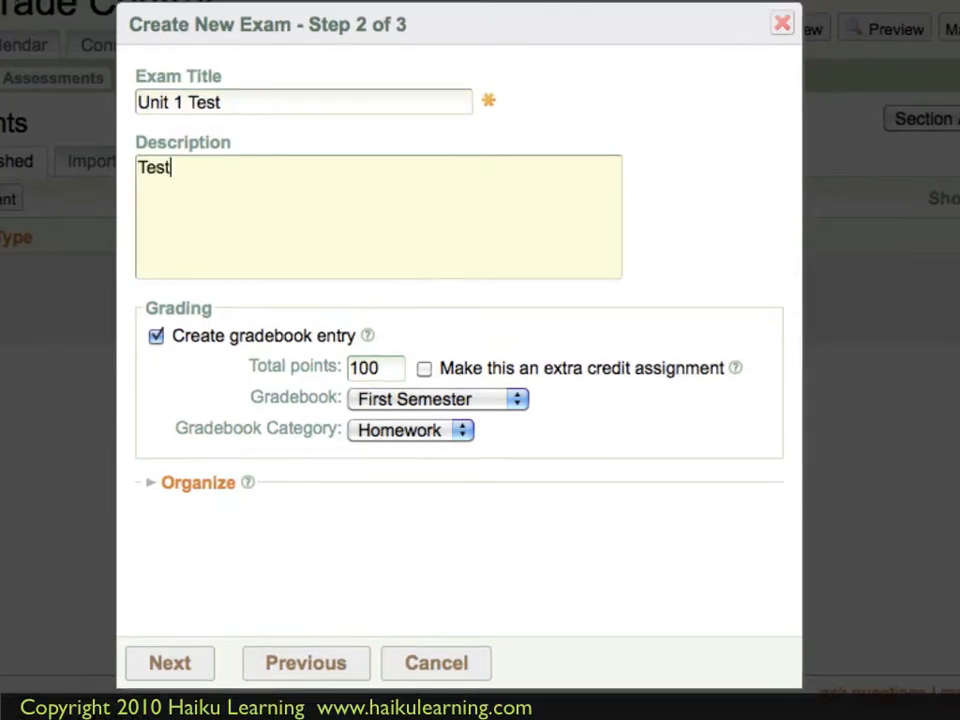
text( your knowl)
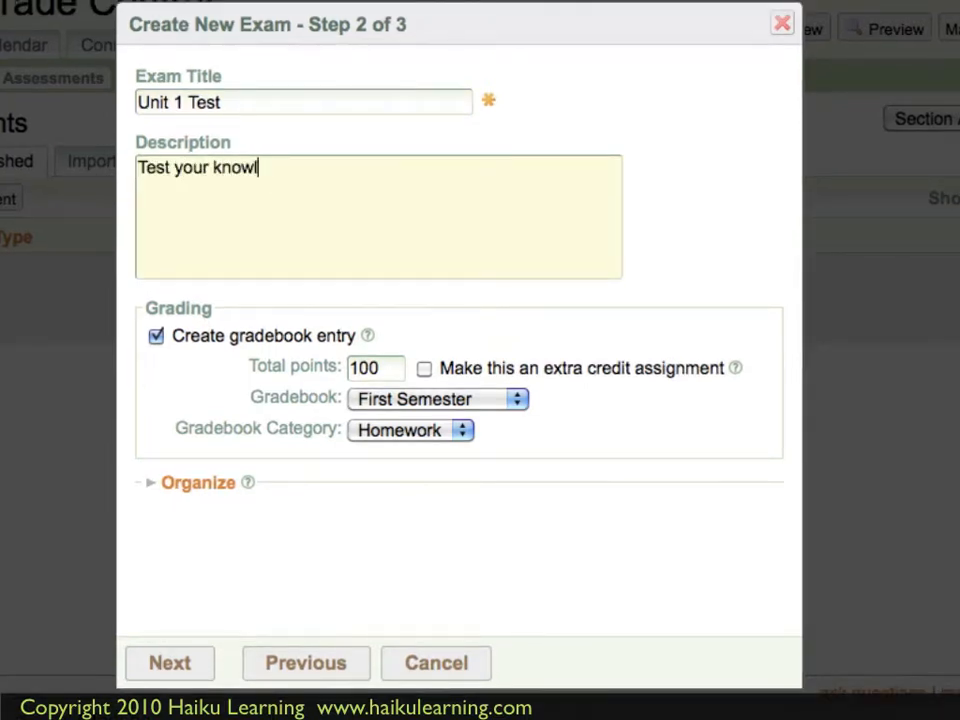
text(edge of mus)
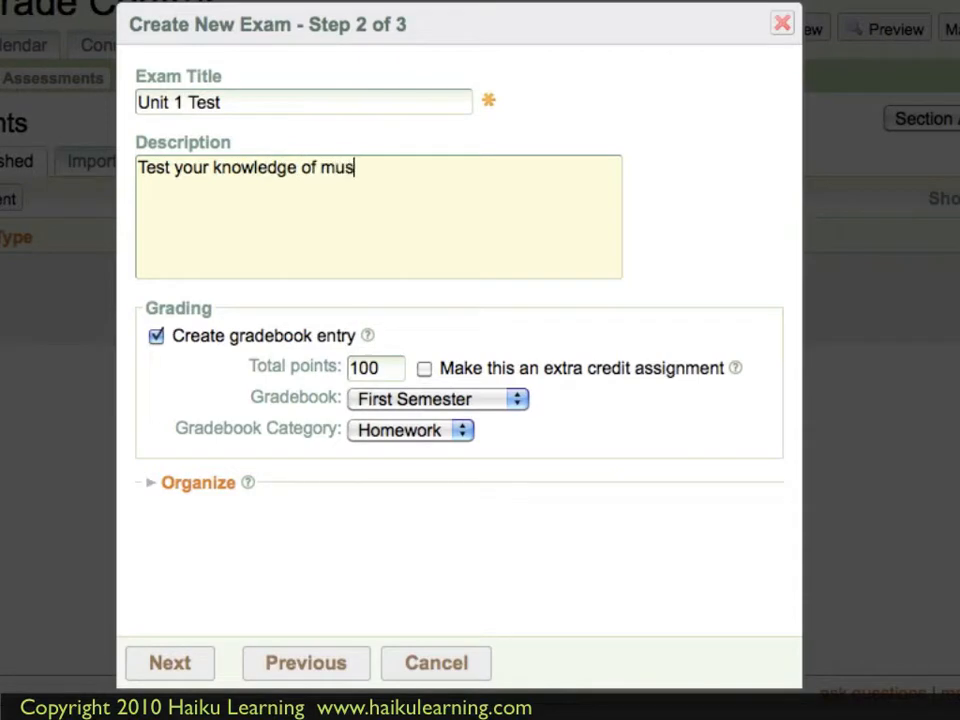
text(ccal scores.)
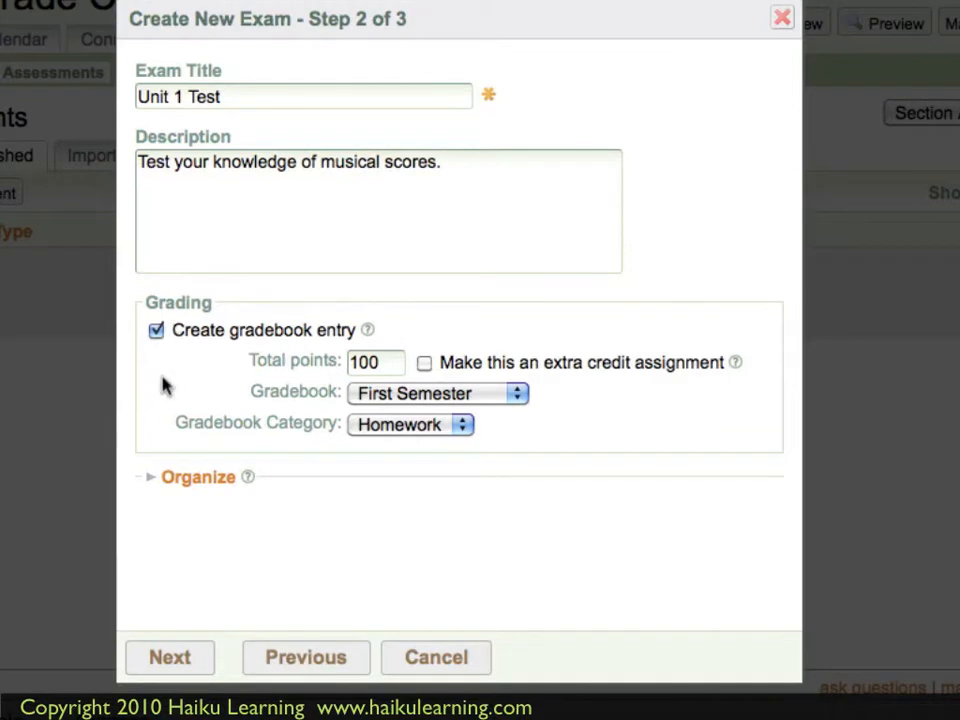
click(198, 662)
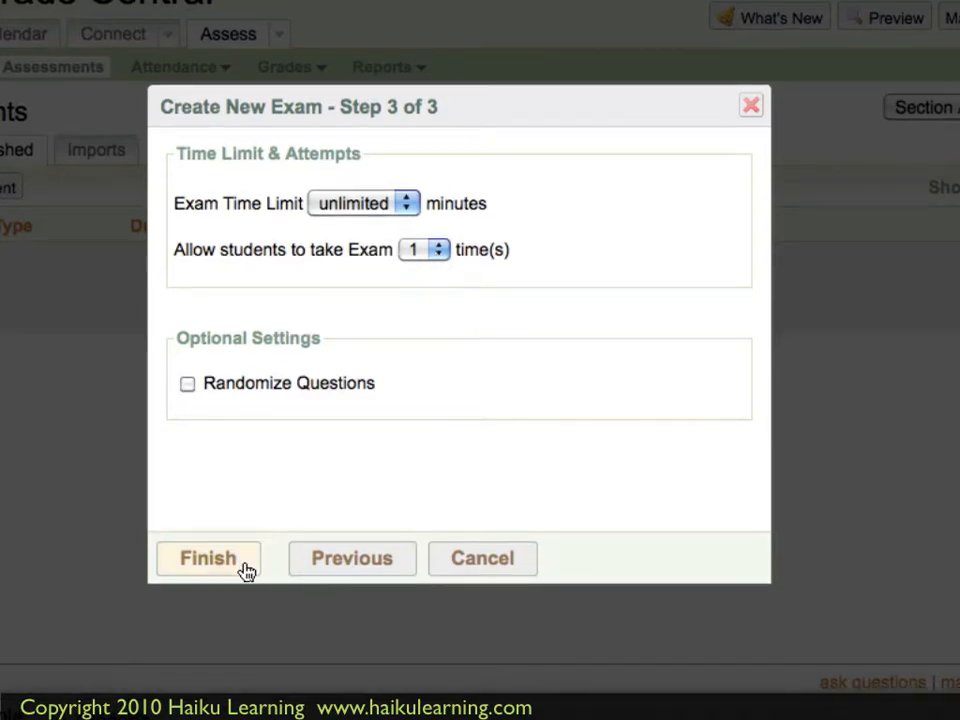
click(247, 569)
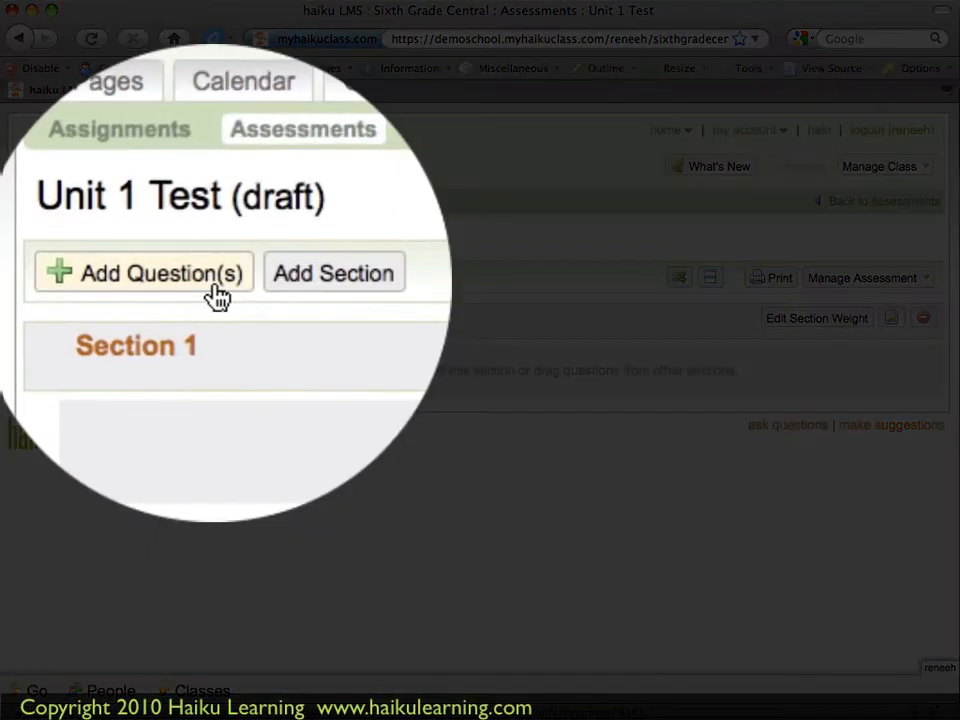
Add a Noteflight Activity question to the exam with the student instructions "Change the score as you'd like.".
click(110, 283)
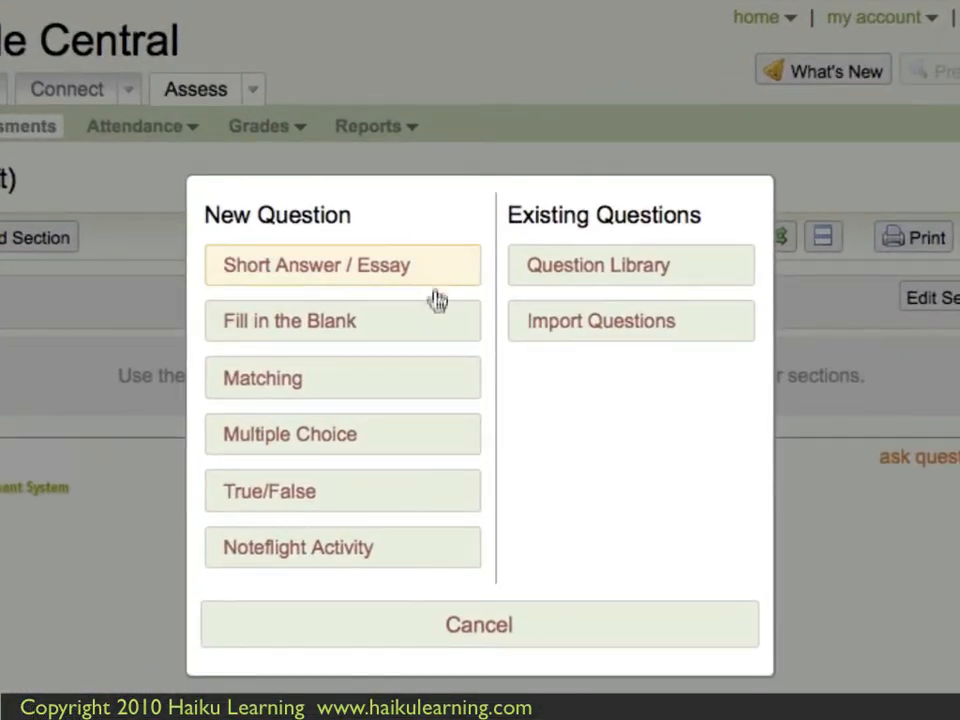
click(378, 561)
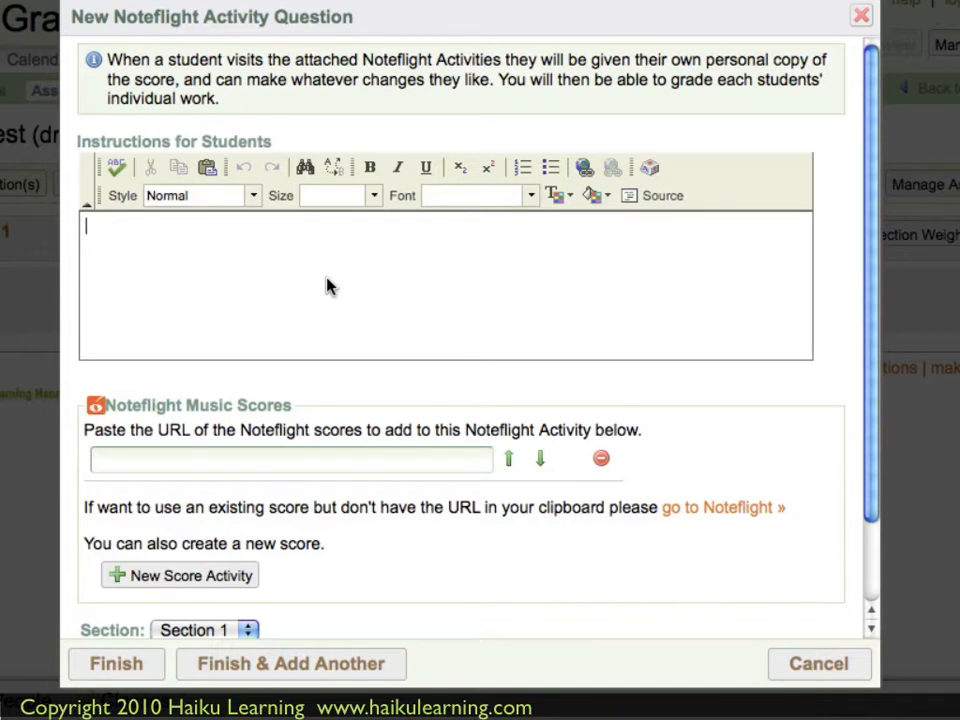
text(c)
text(Change the score )
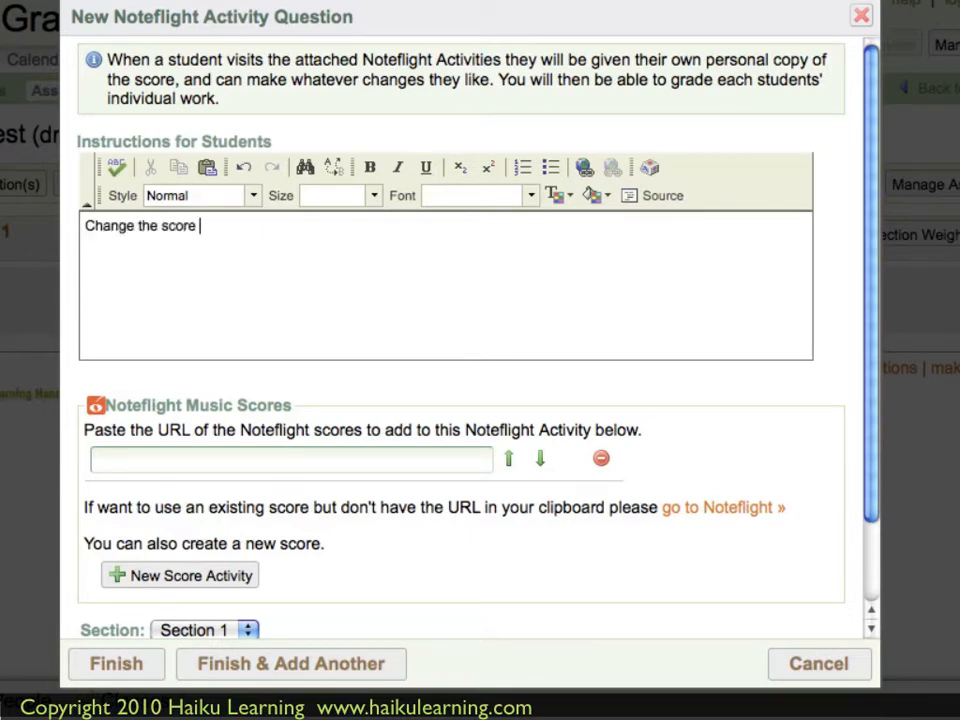
text(as you'd like.)
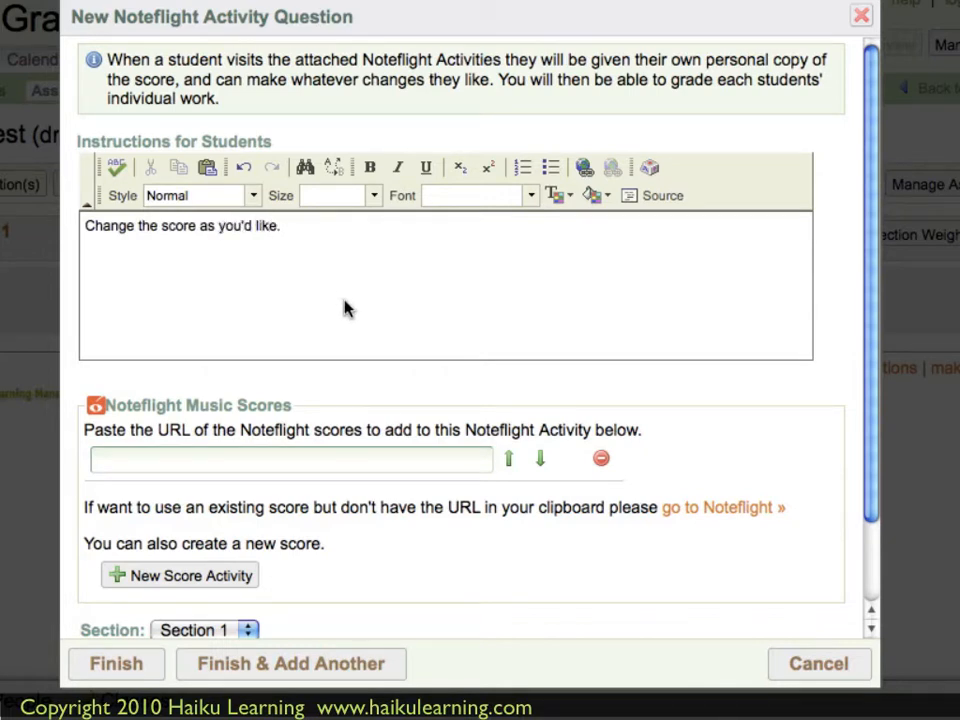
Go to Noteflight from the question, open the existing score Learning, and copy its sharing link.
scroll(360, 349, down, 1)
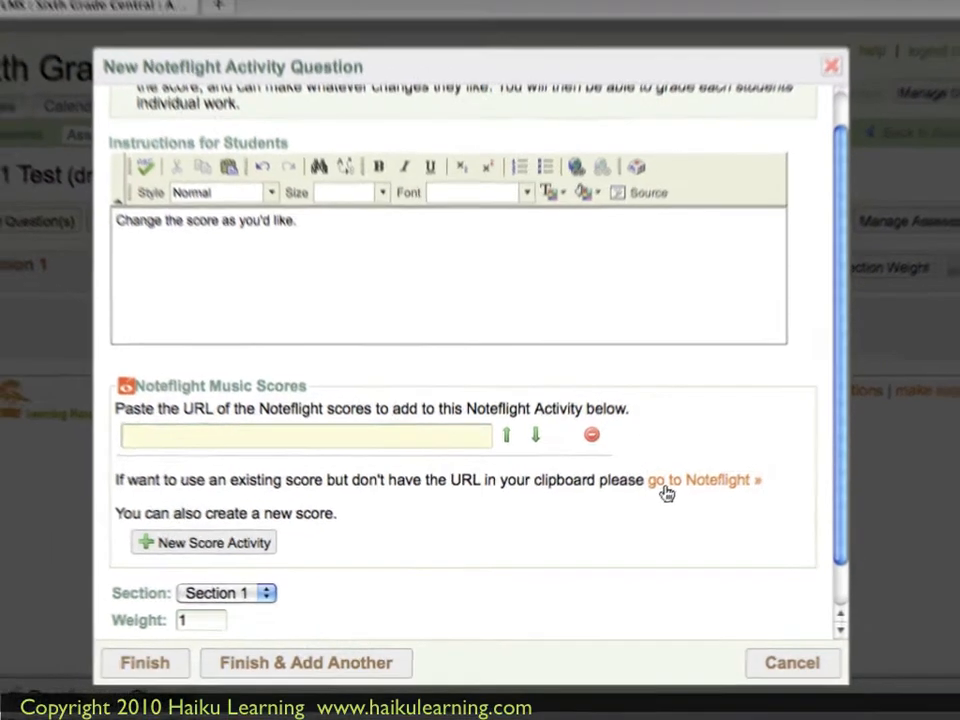
click(681, 478)
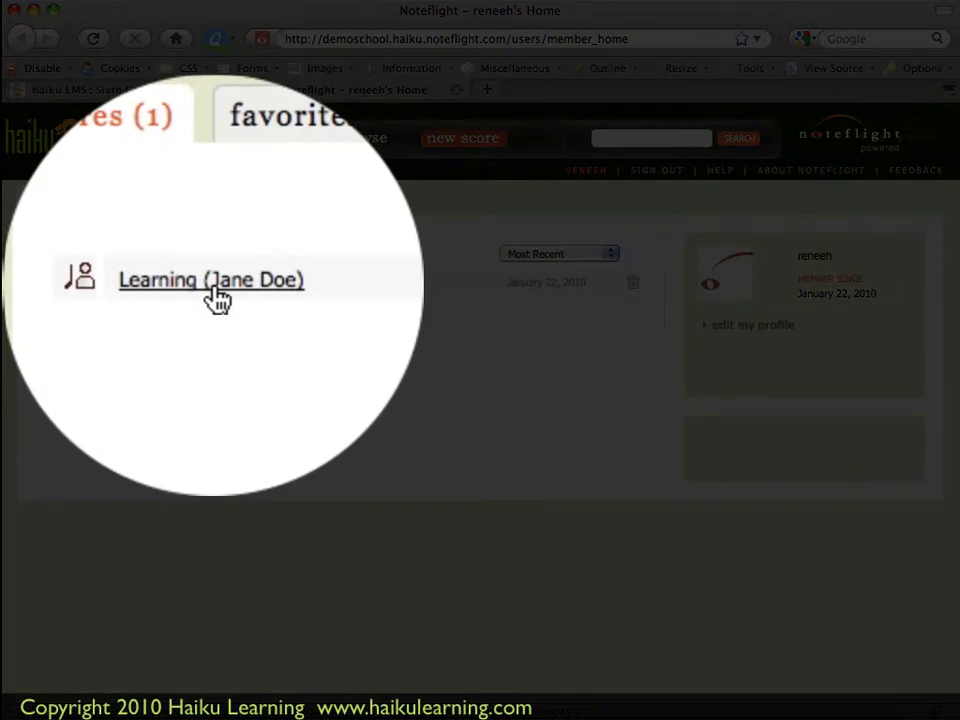
click(218, 298)
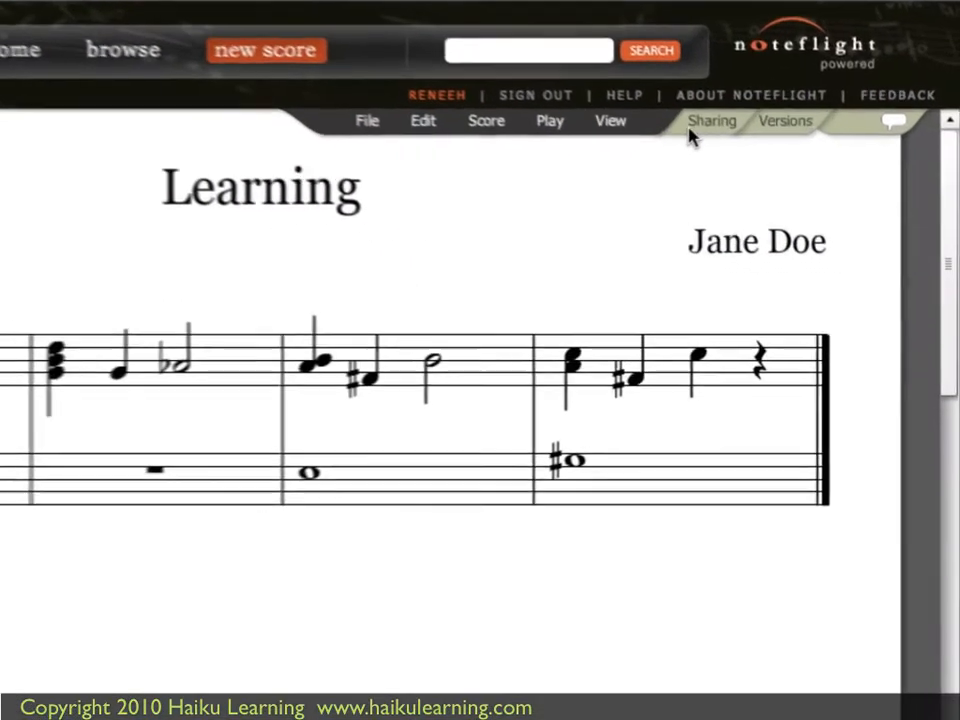
click(712, 124)
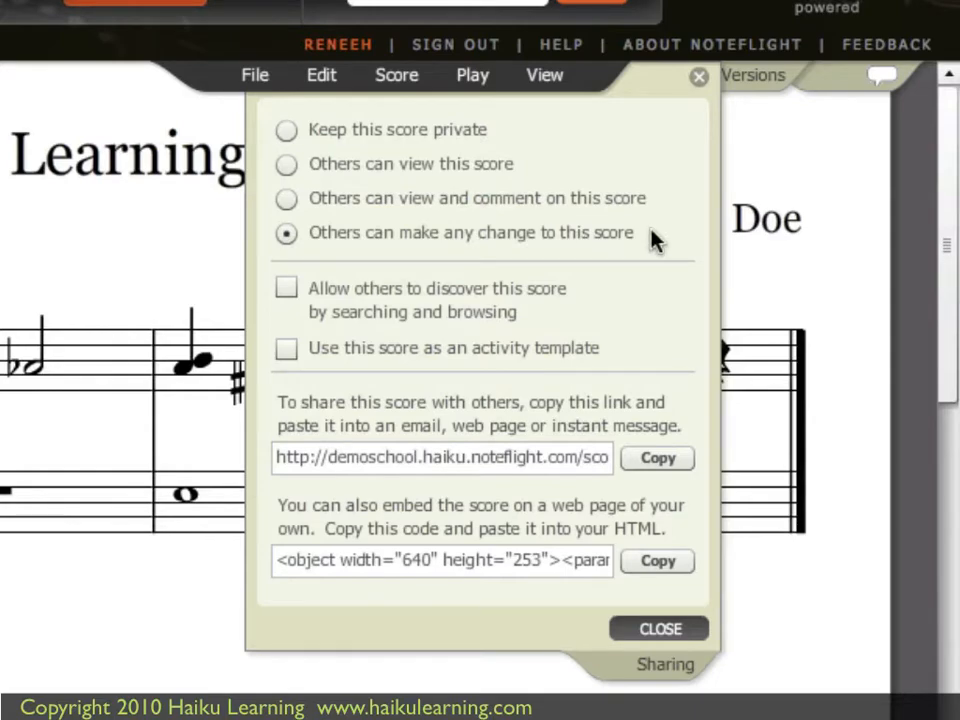
click(657, 460)
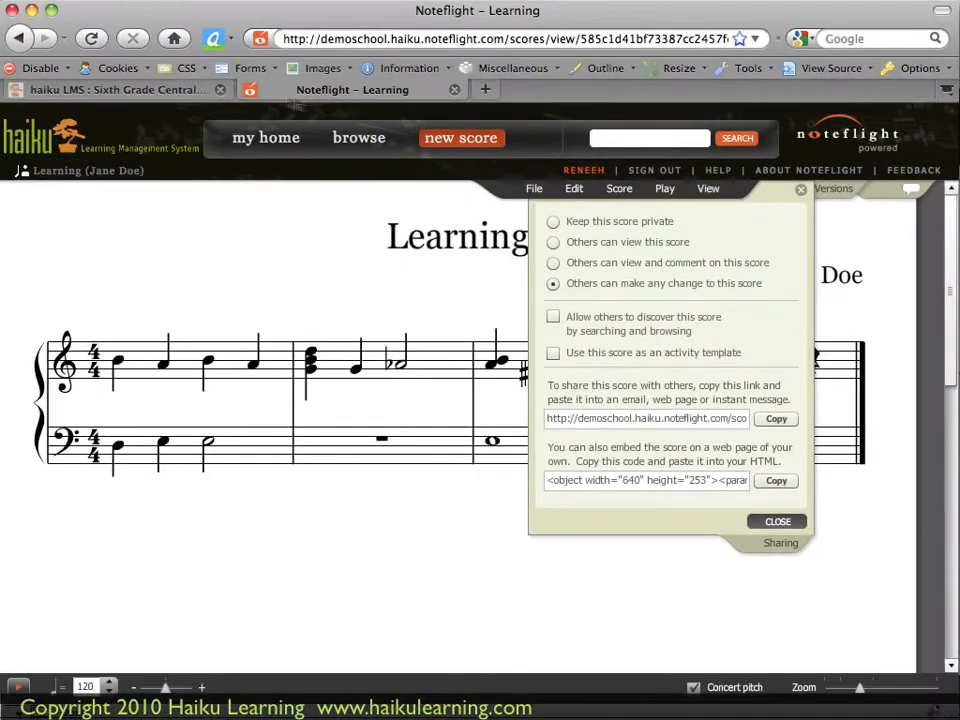
Return to the Haiku question, paste the copied score link as its first Noteflight music score, and finish the question.
click(183, 90)
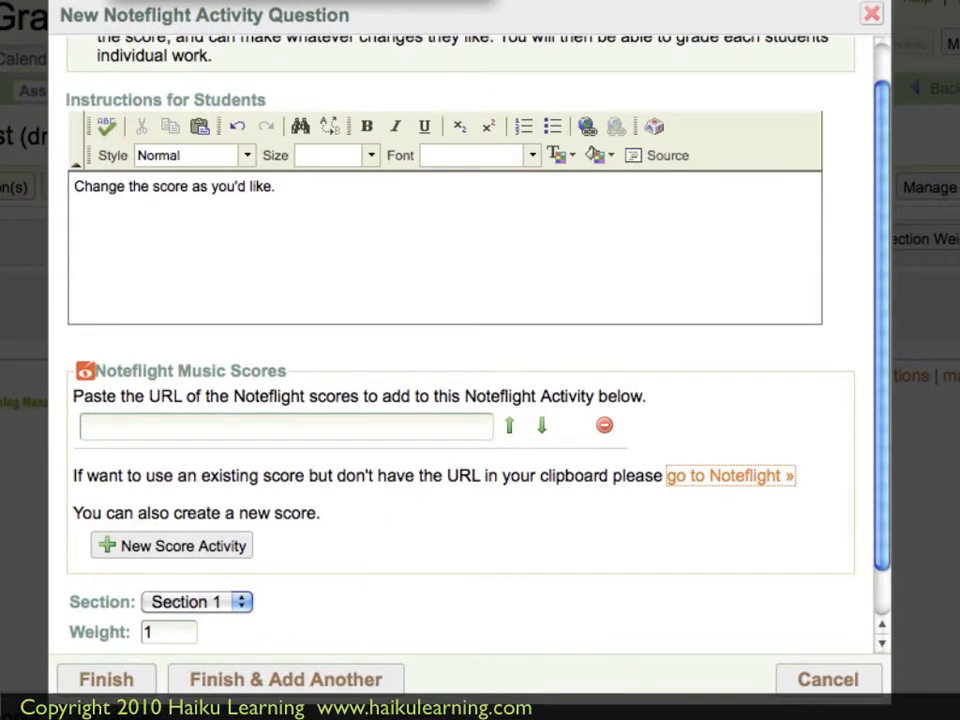
click(260, 427)
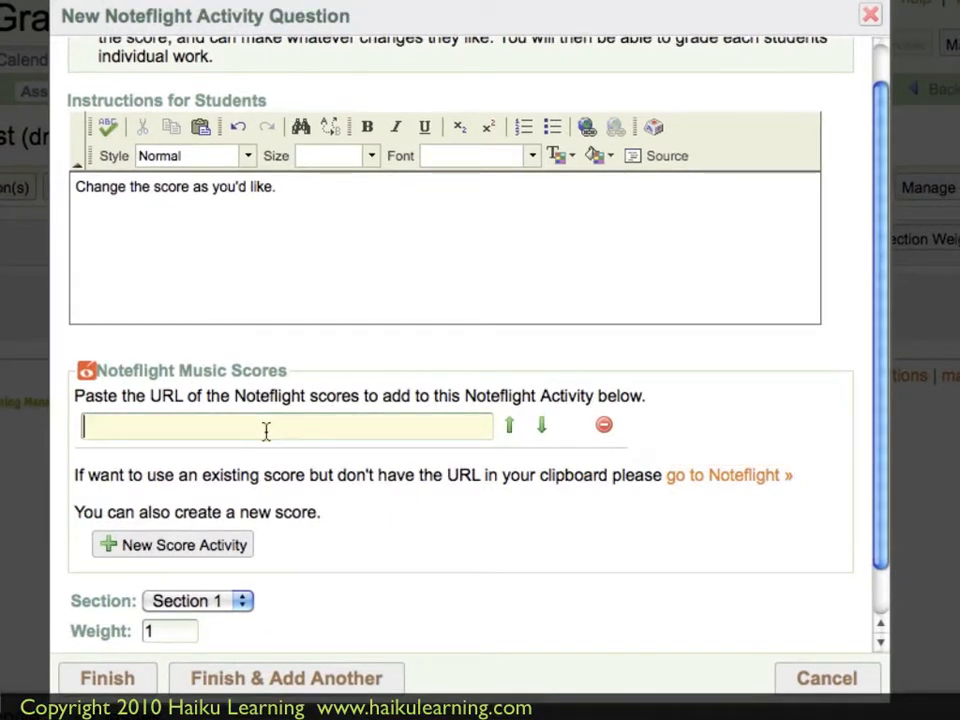
right_click(266, 428)
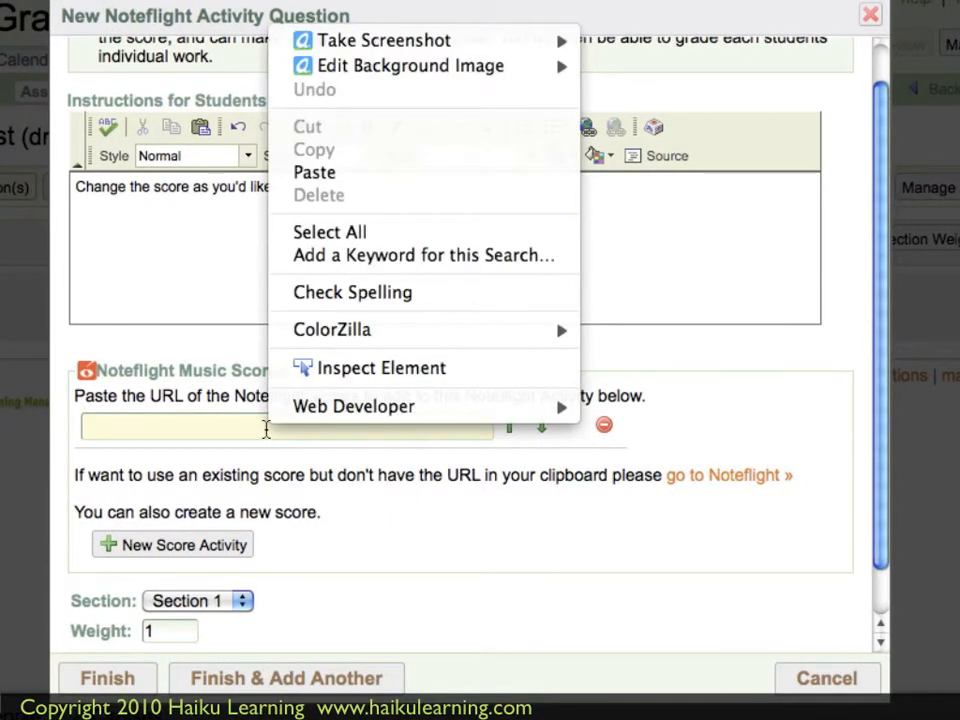
click(314, 173)
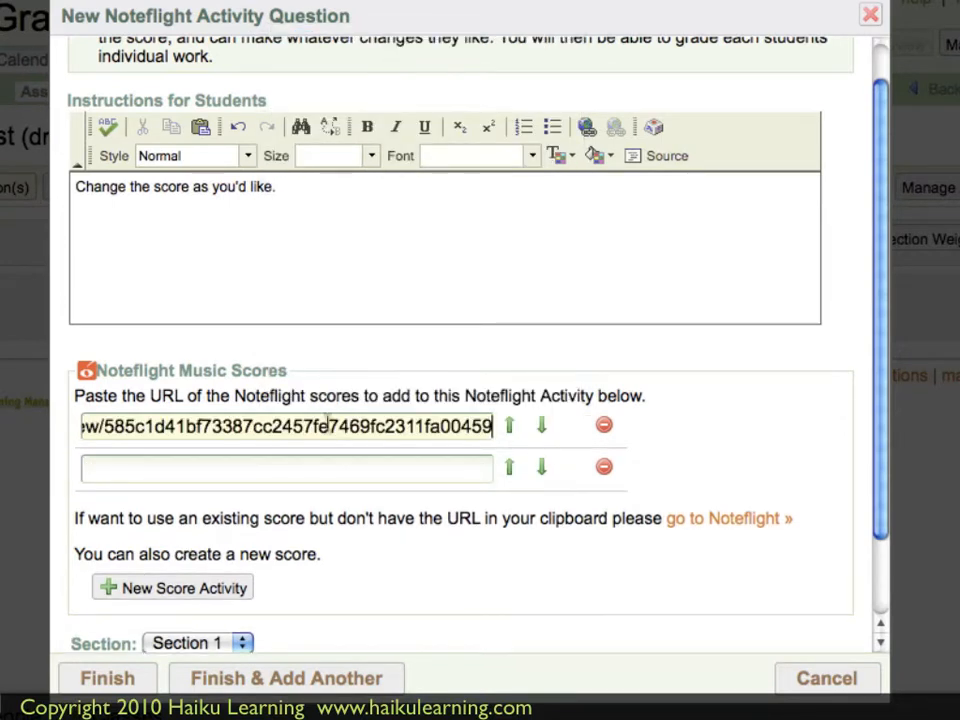
click(335, 468)
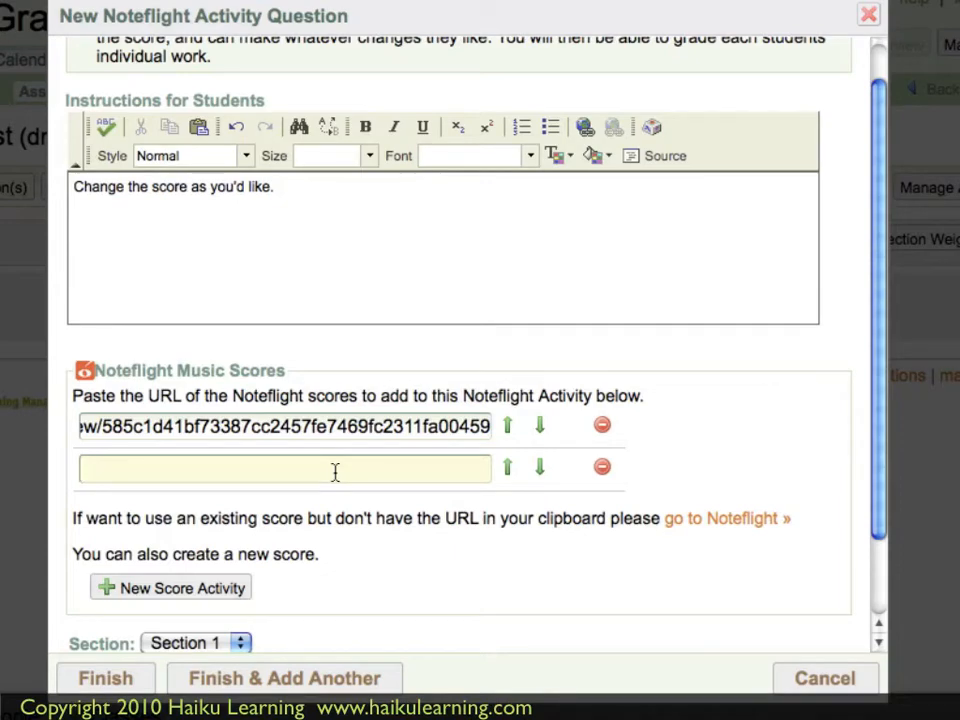
click(112, 676)
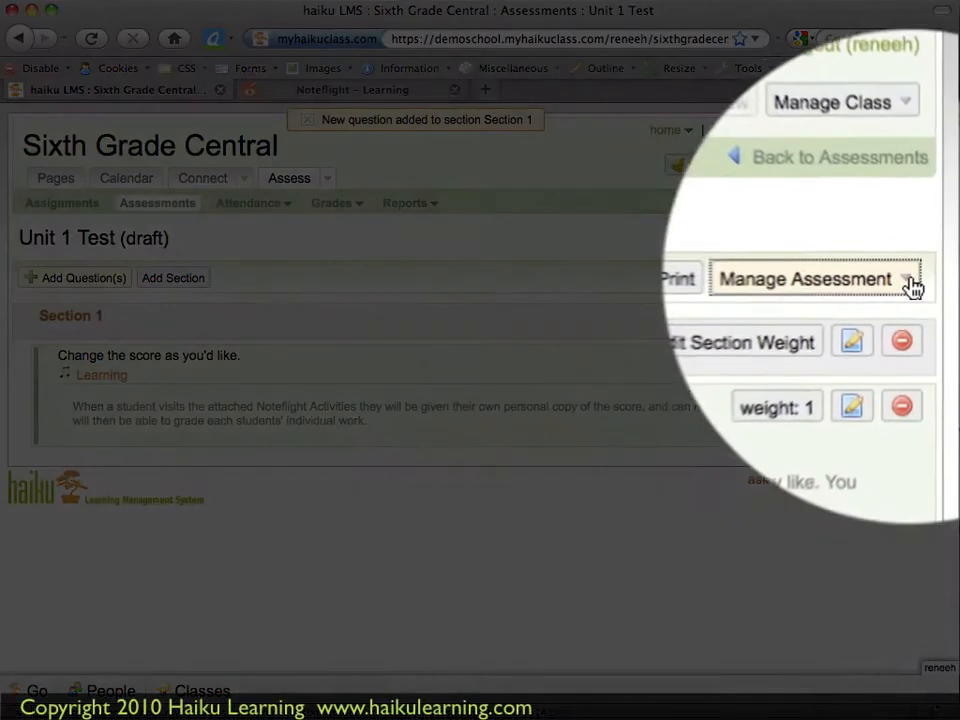
Publish the Unit 1 Test to all sections, available anytime, and place it on the Music page.
click(922, 280)
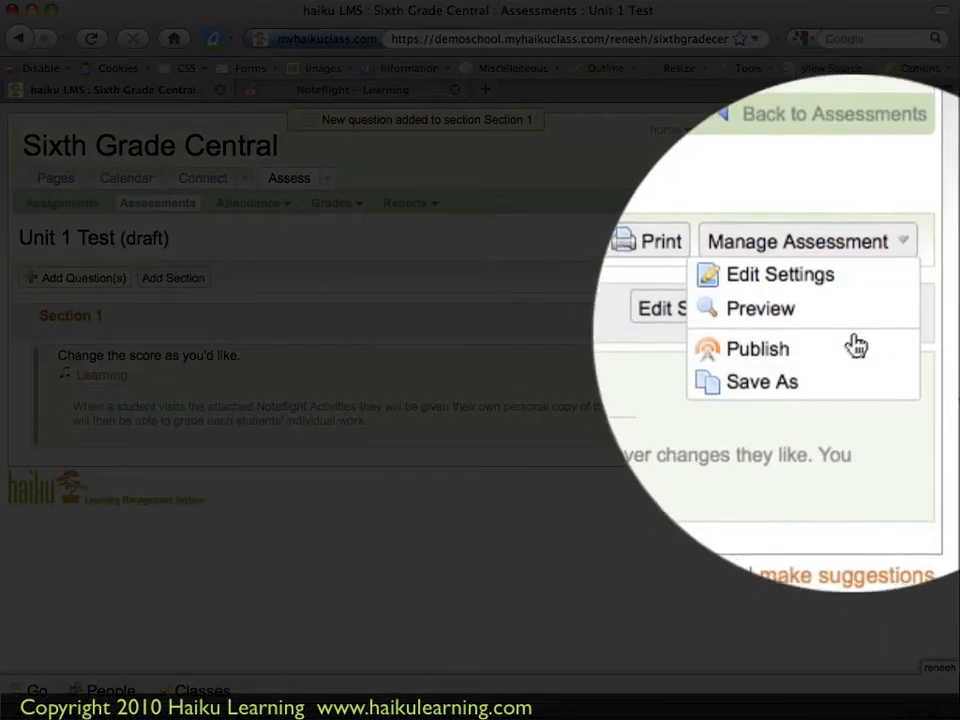
click(843, 357)
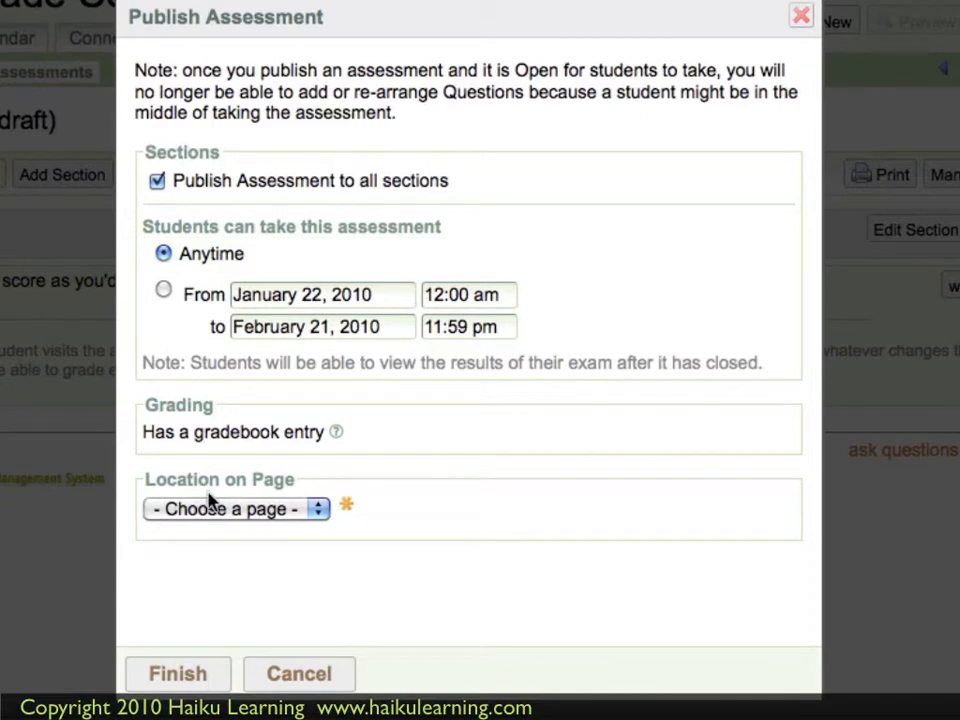
click(296, 518)
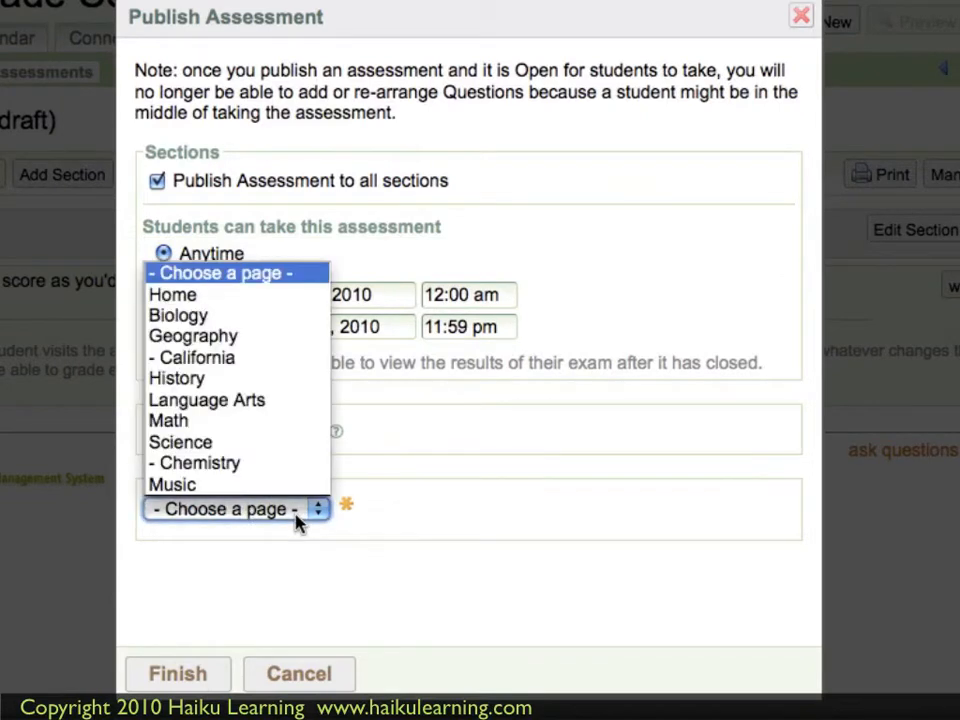
click(203, 494)
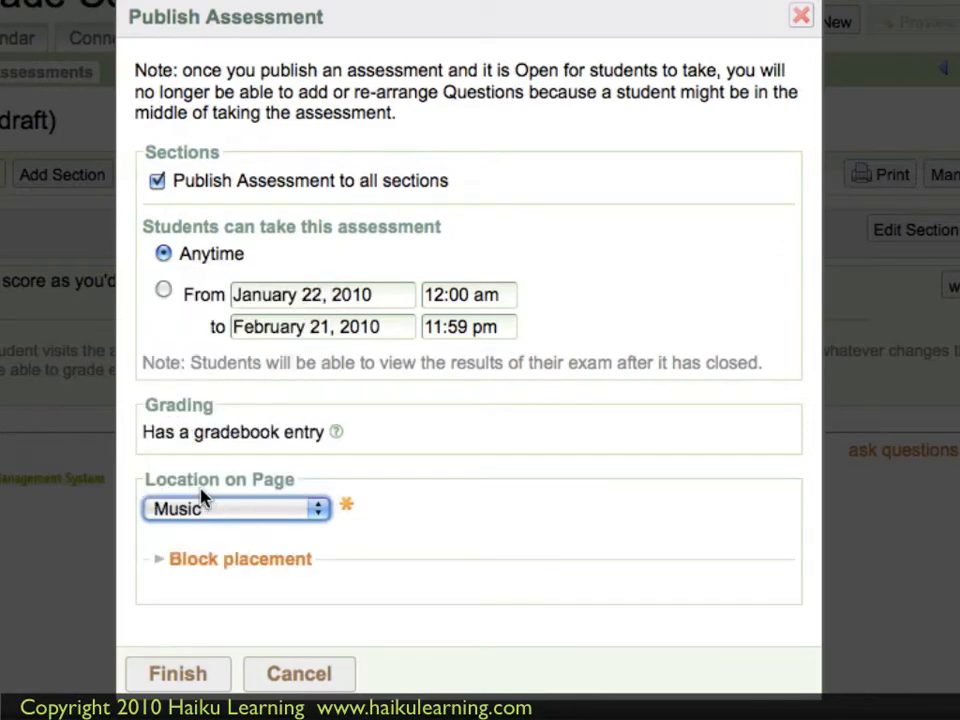
click(214, 683)
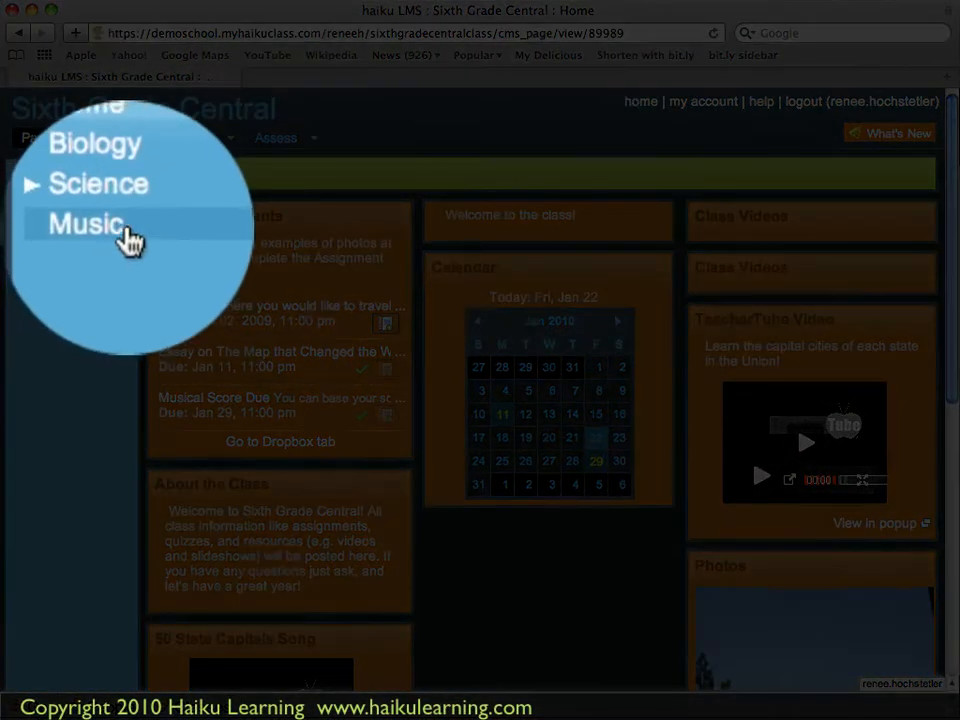
In the student's view of the class, start the Unit 1 Test from the Music page and open its attached Learning score.
click(58, 230)
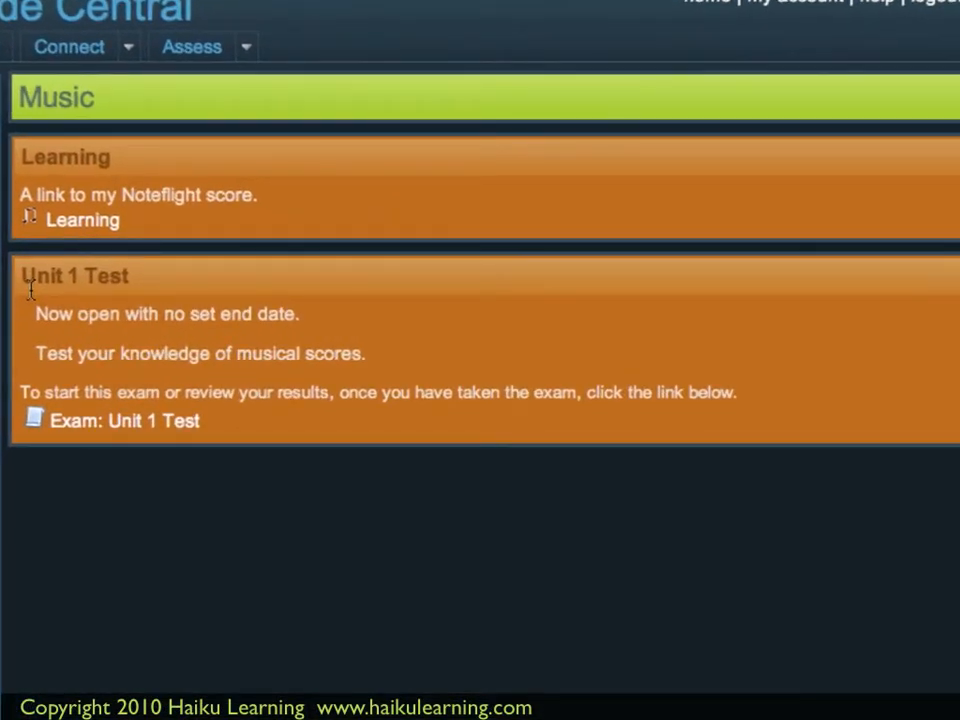
click(141, 432)
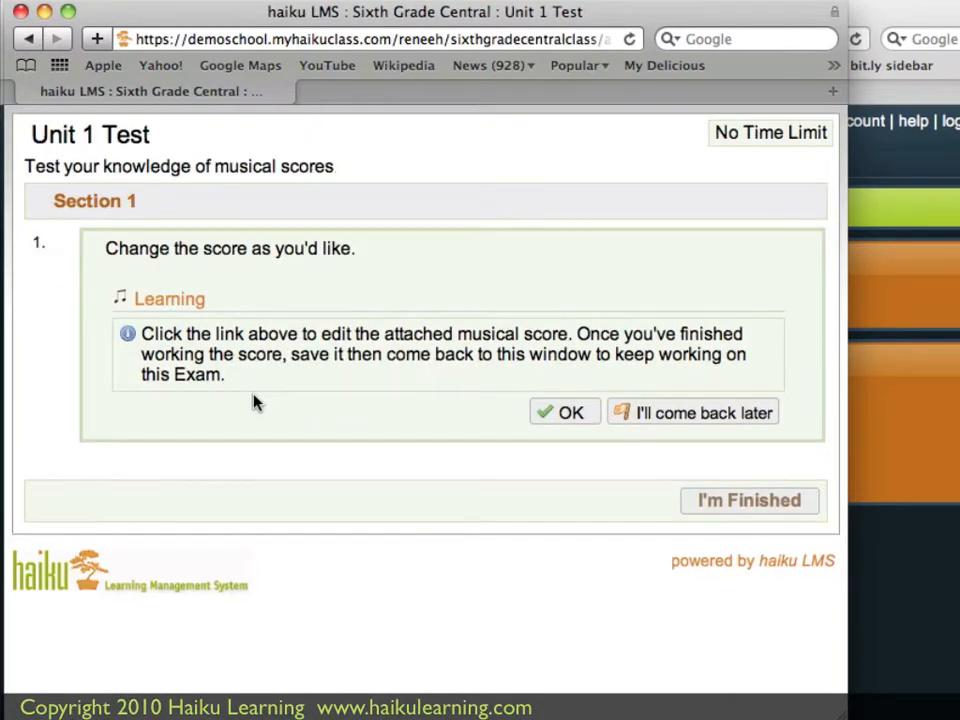
click(182, 306)
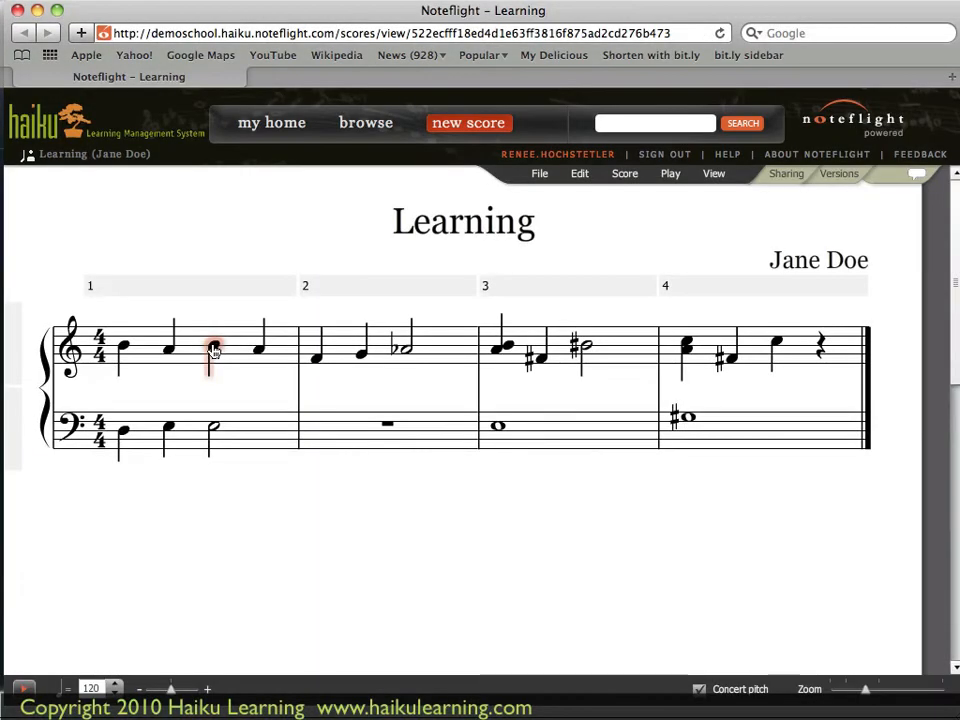
In the treble staff, raise measure 1's last two notes to F and E, and change measure 2's first two notes to low B and B sharp.
drag(214, 350, 259, 332)
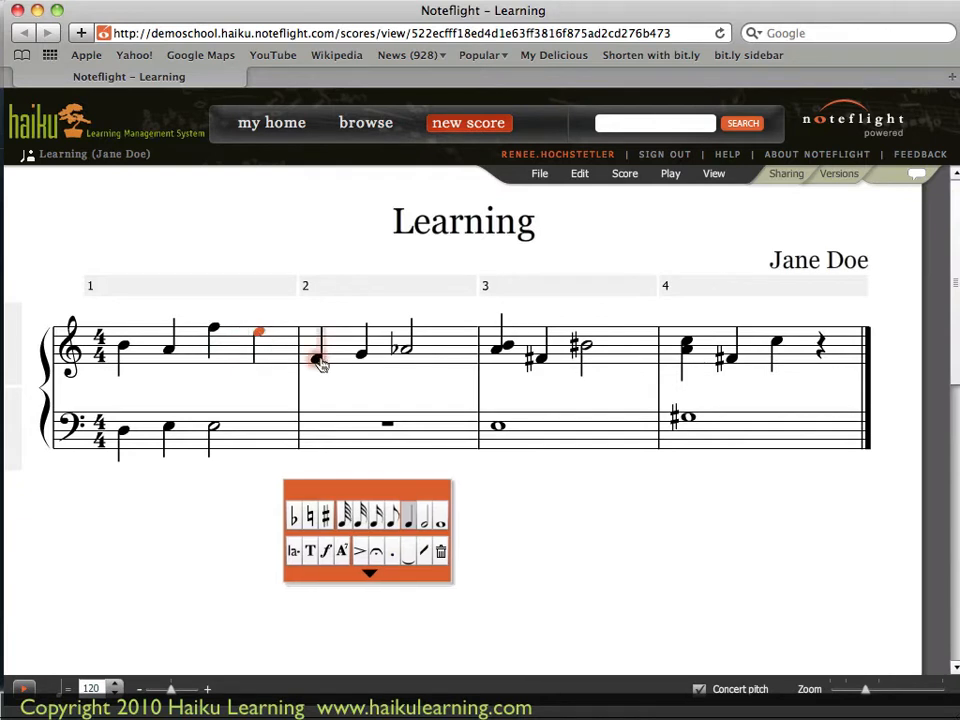
drag(319, 365, 328, 388)
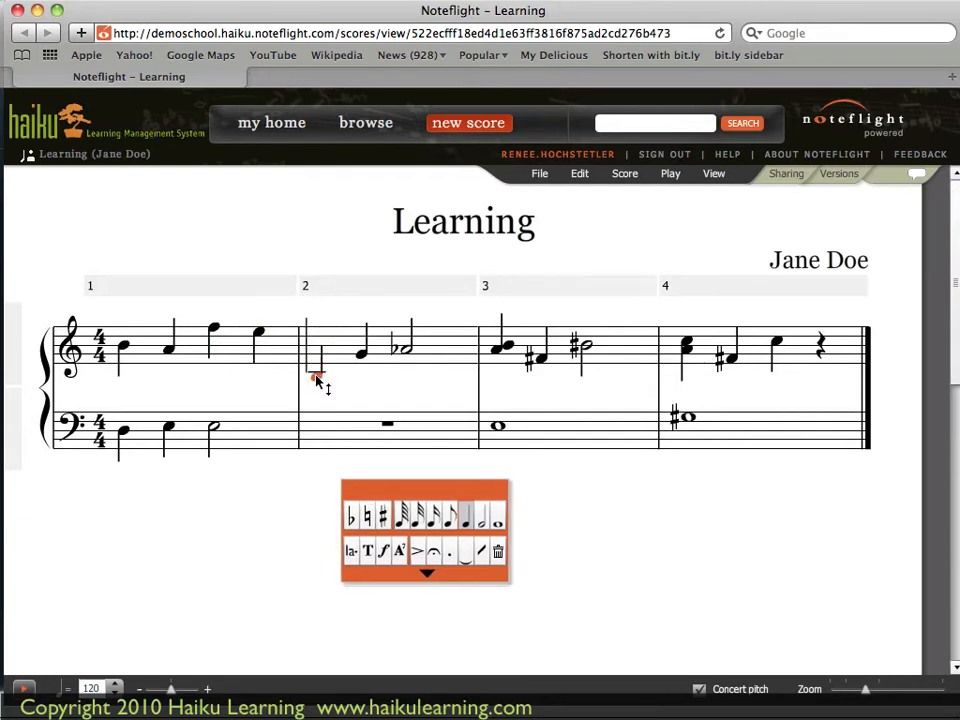
drag(360, 352, 362, 346)
click(428, 515)
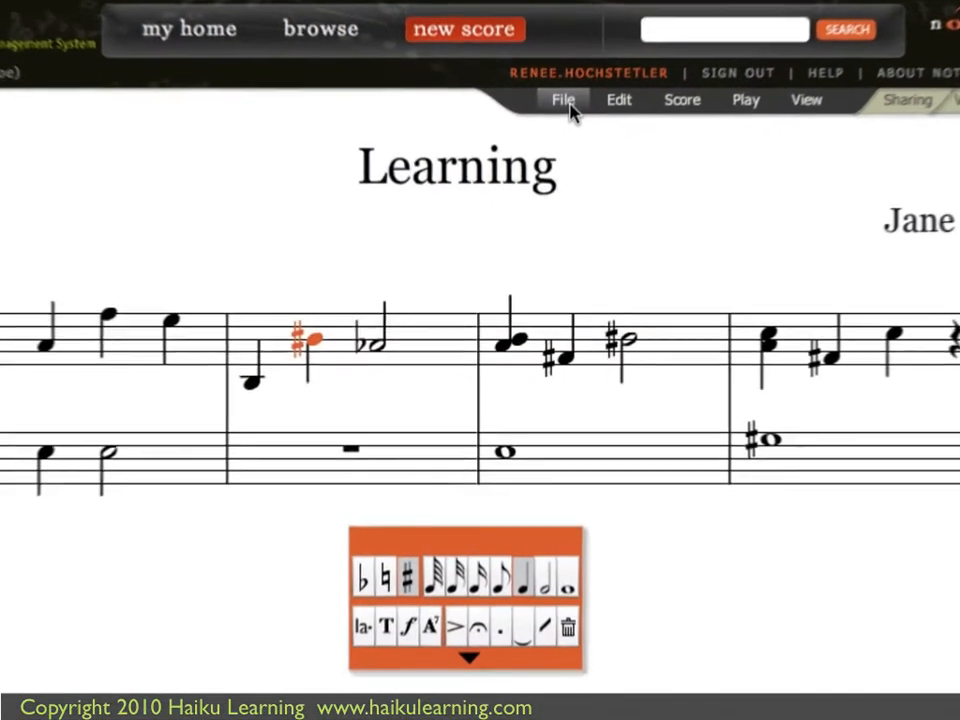
Save the edited Learning score and close its Noteflight window to return to the exam.
click(568, 104)
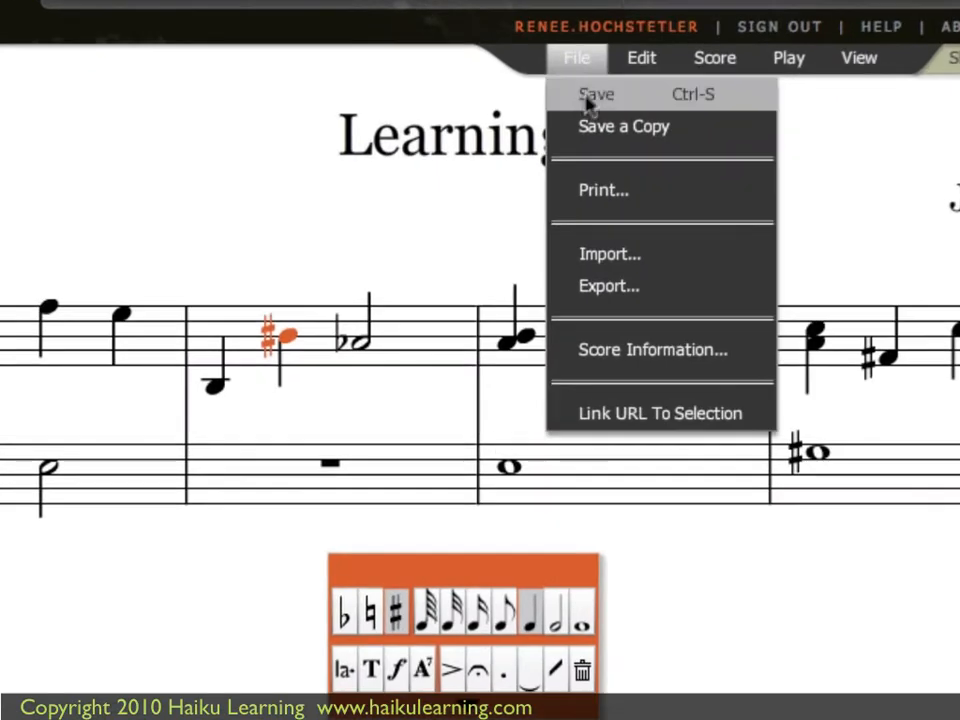
click(581, 96)
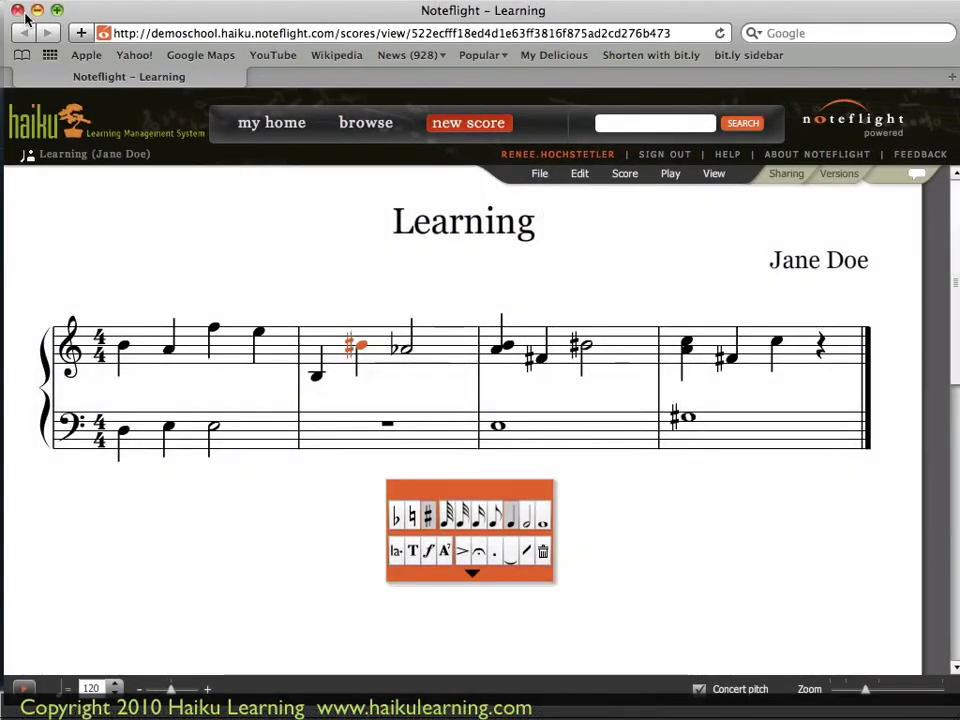
click(17, 11)
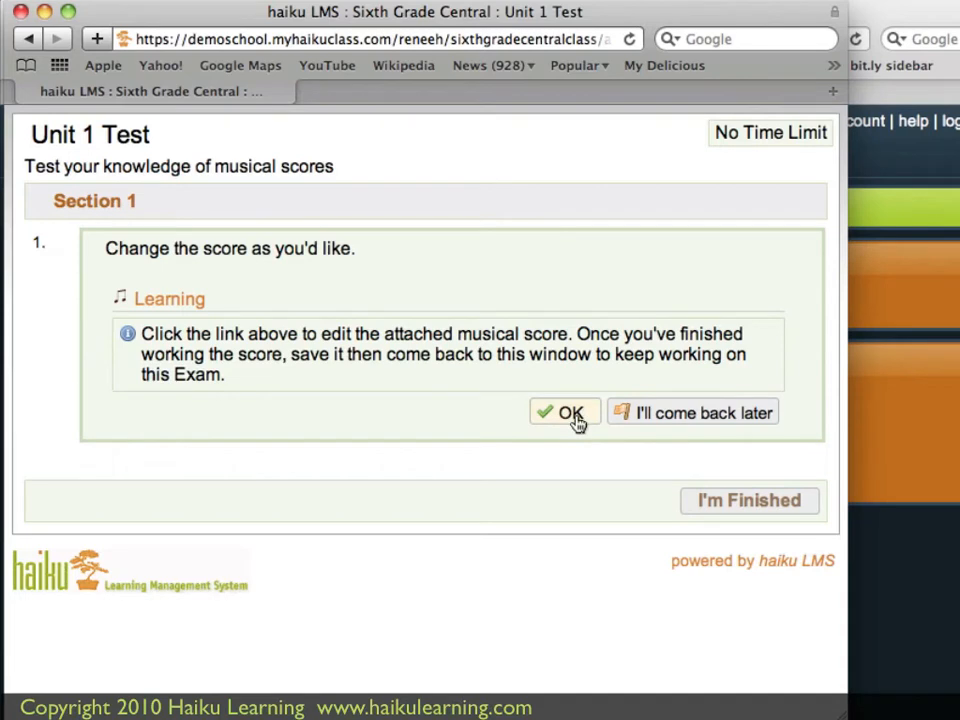
Accept the answer to question 1, submit the finished Unit 1 Test, and close the exam window.
click(572, 414)
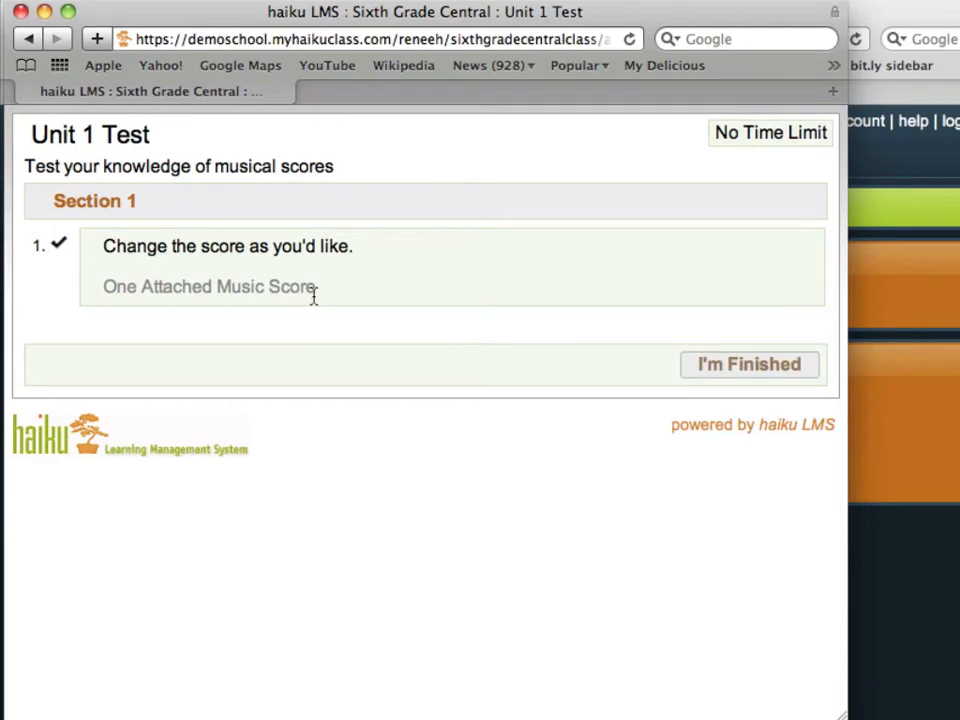
click(700, 373)
click(557, 303)
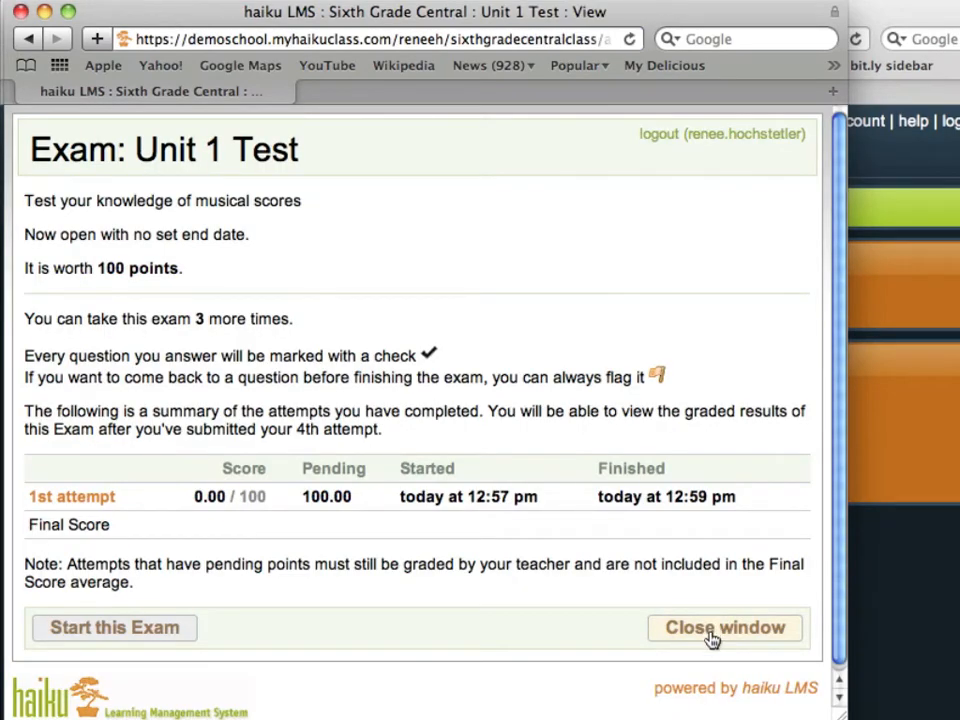
click(712, 630)
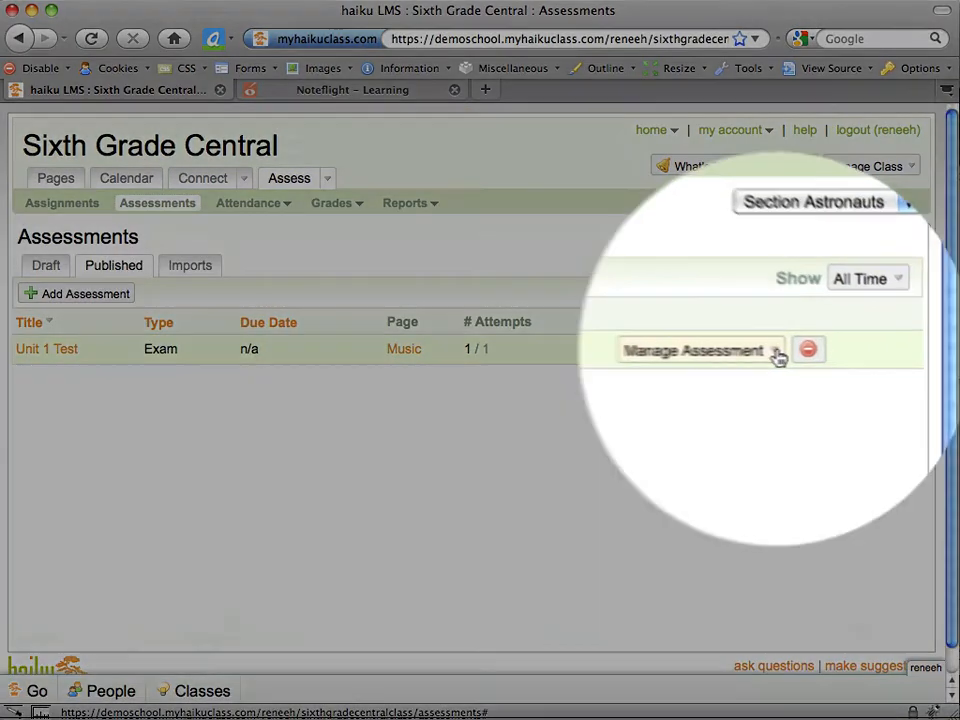
From the teacher's published assessments, view the Unit 1 Test results and review the Learning score in the student's ungraded first attempt.
click(812, 350)
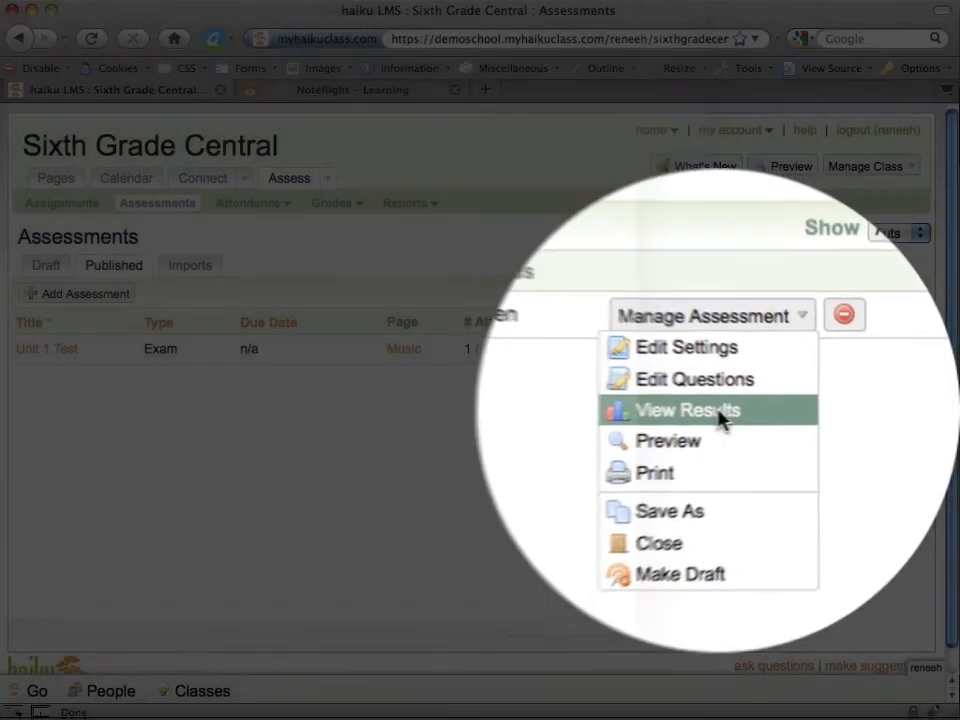
click(780, 412)
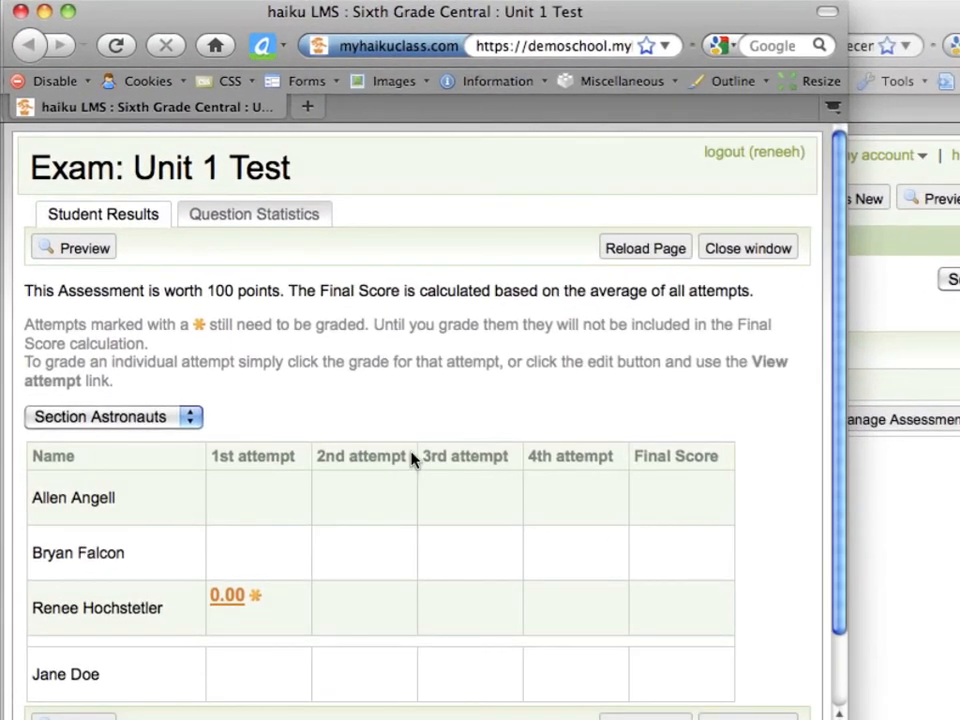
scroll(327, 399, down, 2)
scroll(370, 450, down, 1)
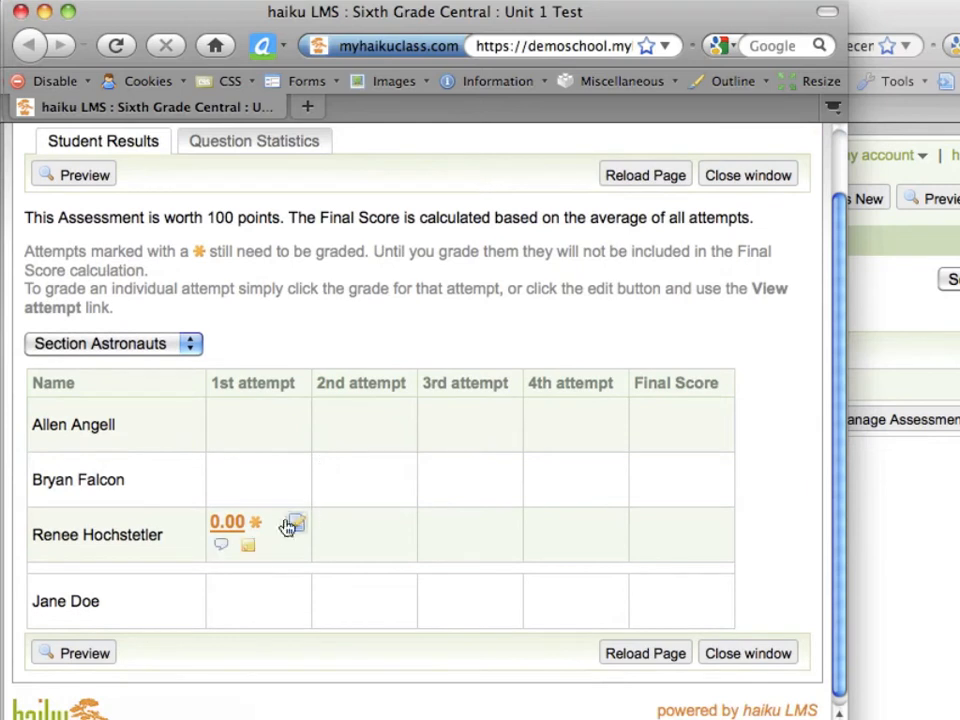
click(228, 524)
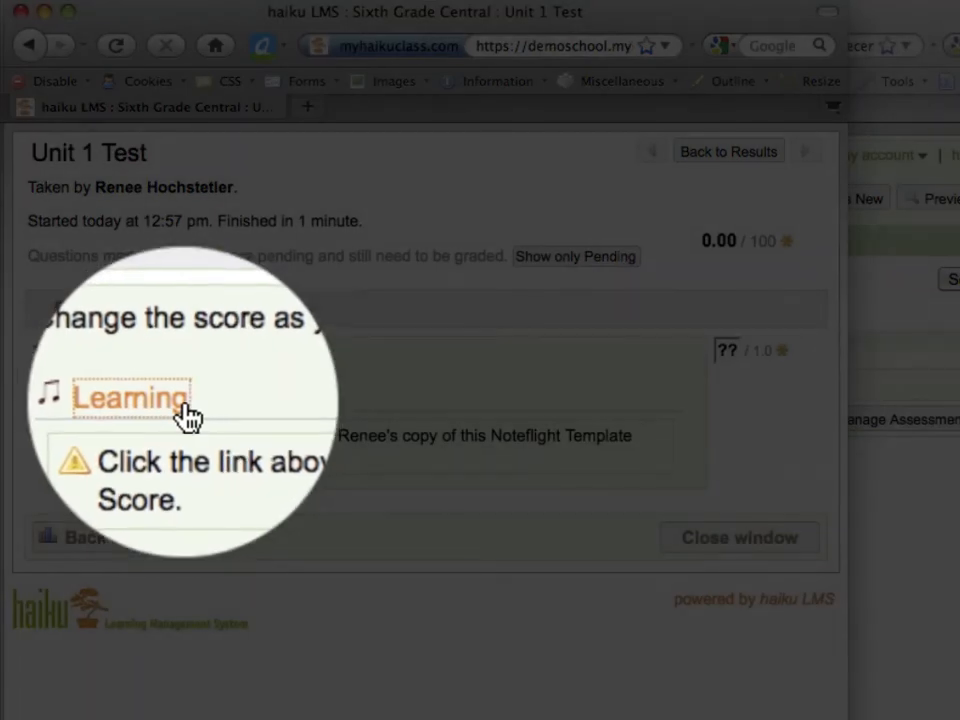
click(183, 408)
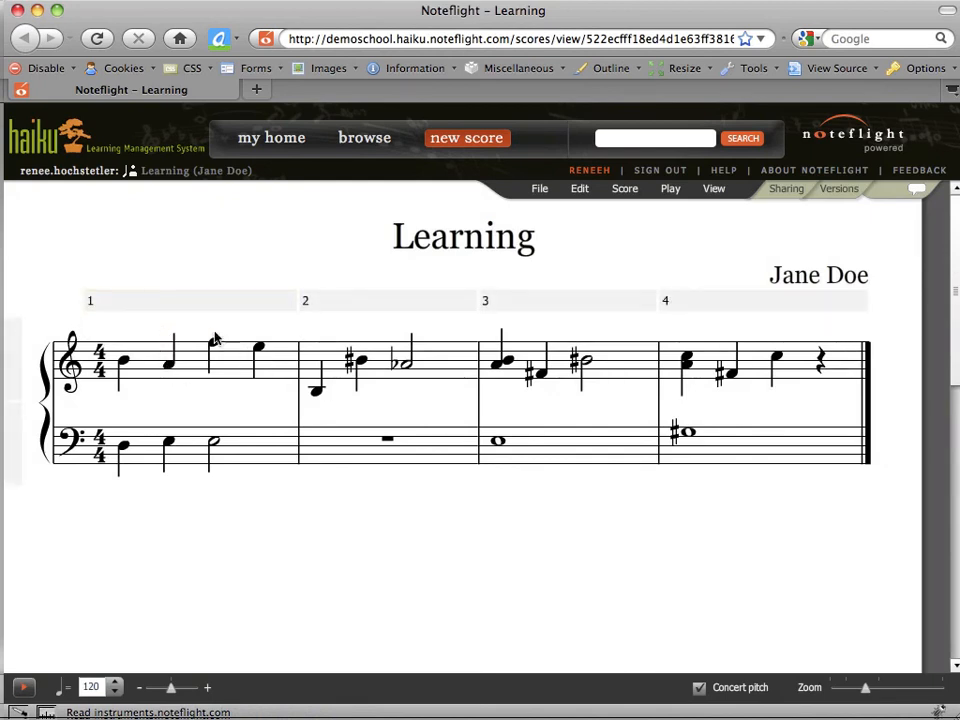
click(17, 10)
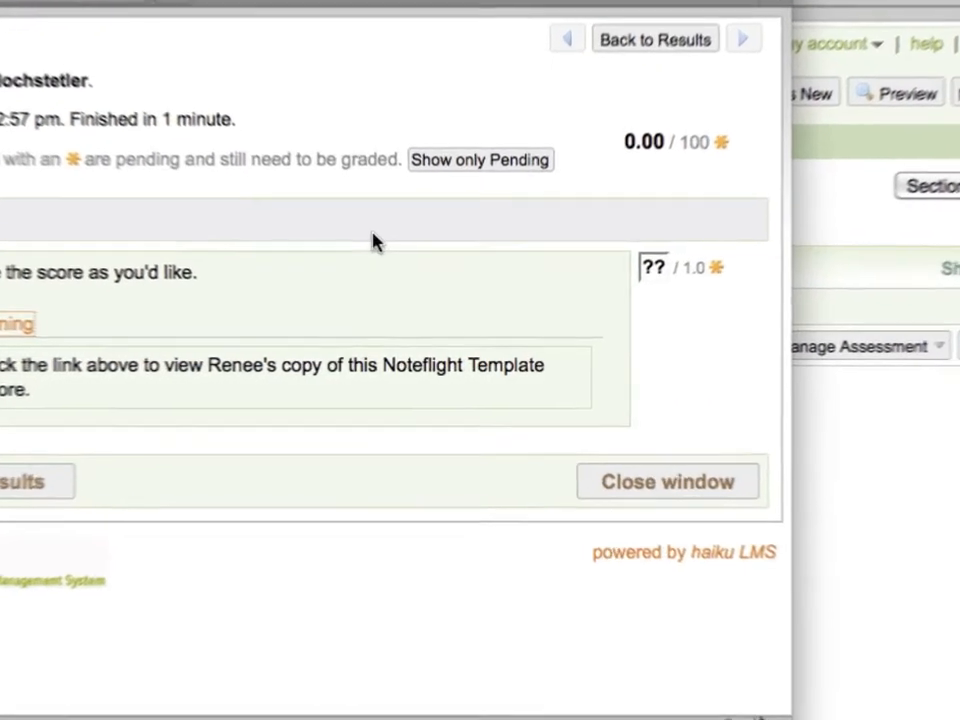
Grade question 1 of the student's attempt with 1 point, save the grade, and close the results window.
mouse_move(648, 275)
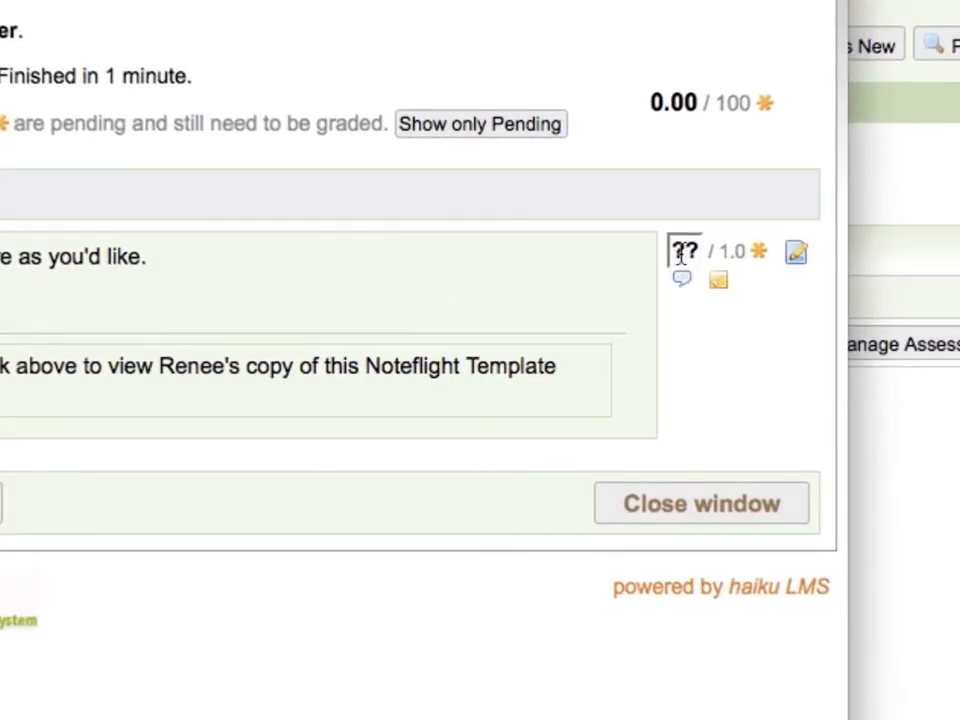
click(681, 255)
text(1)
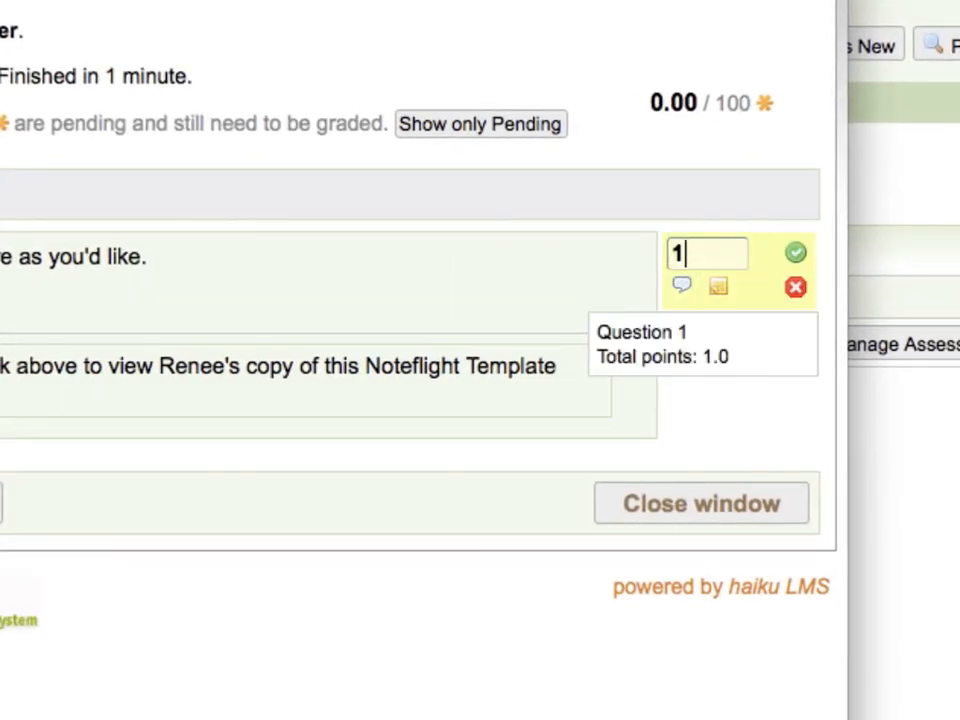
click(797, 256)
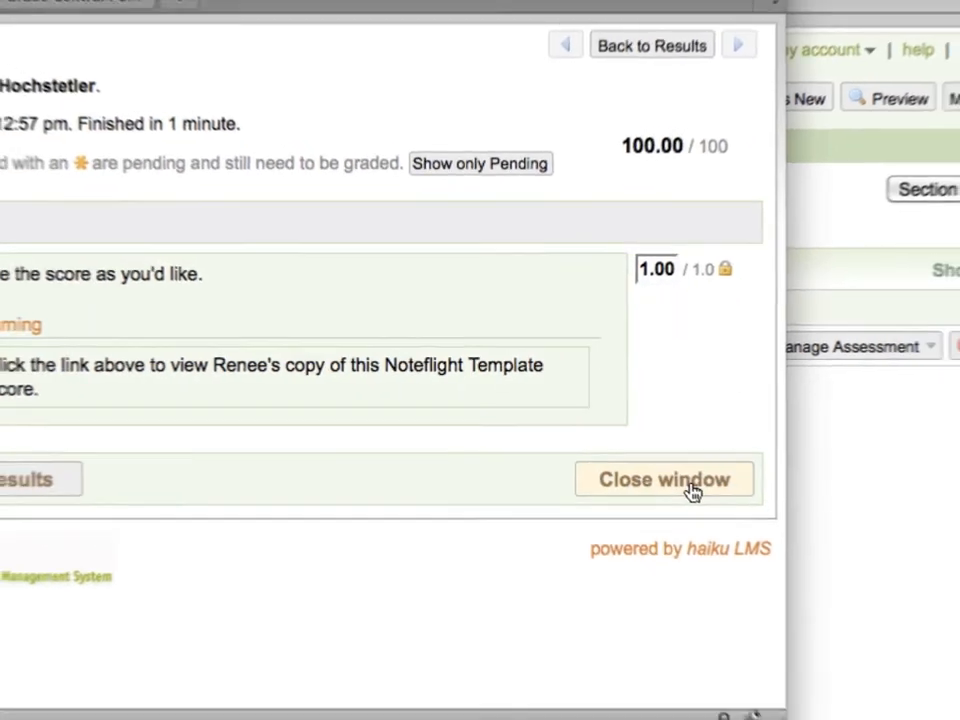
click(700, 502)
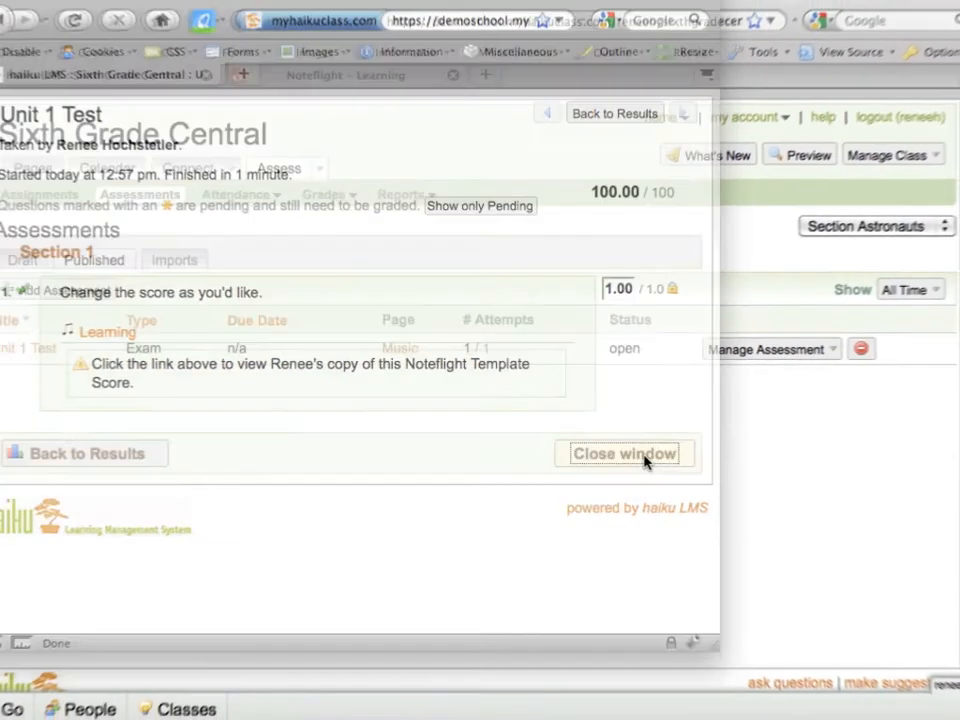